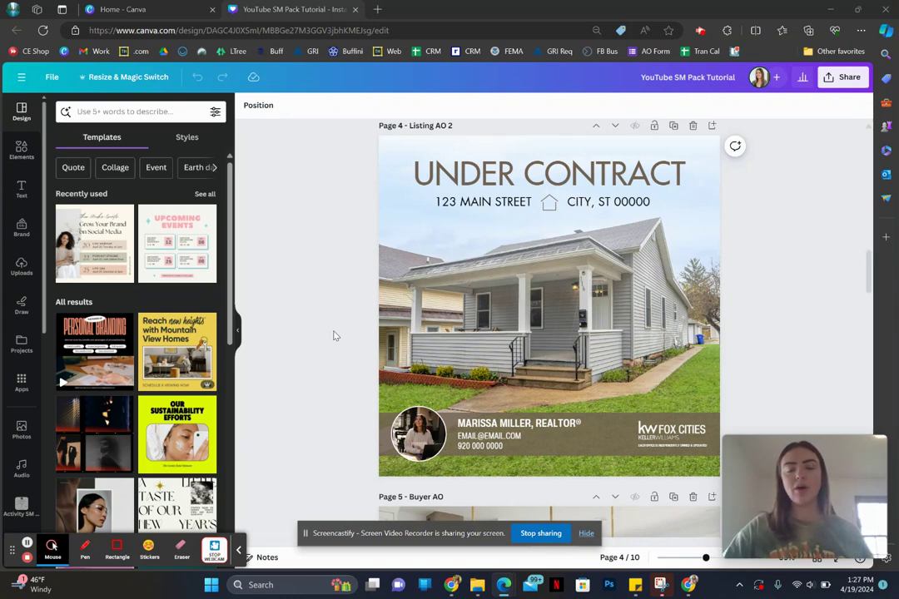
# Step: Recolor the UNDER CONTRACT heading on page 4 with the dark navy document color
pyautogui.click(502, 172)
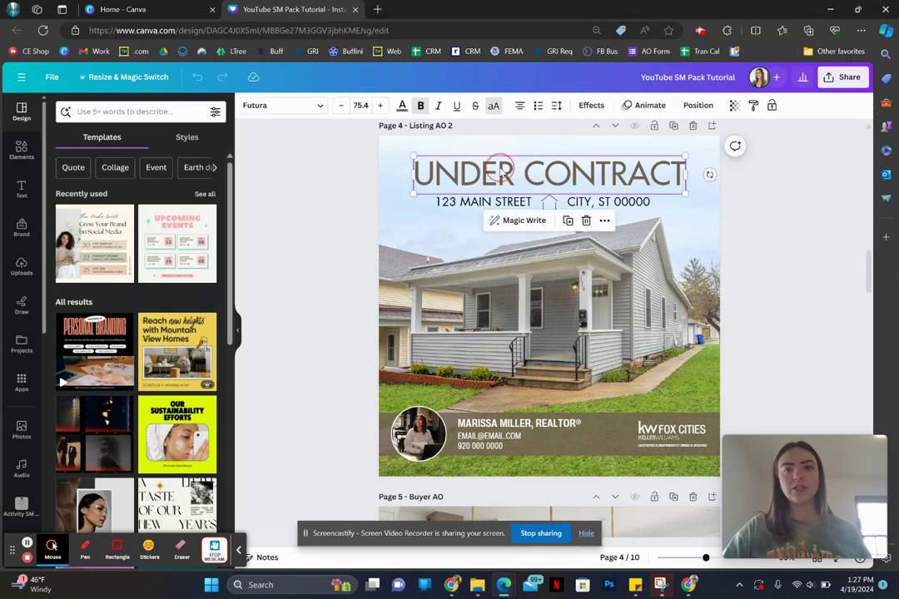
pyautogui.click(401, 105)
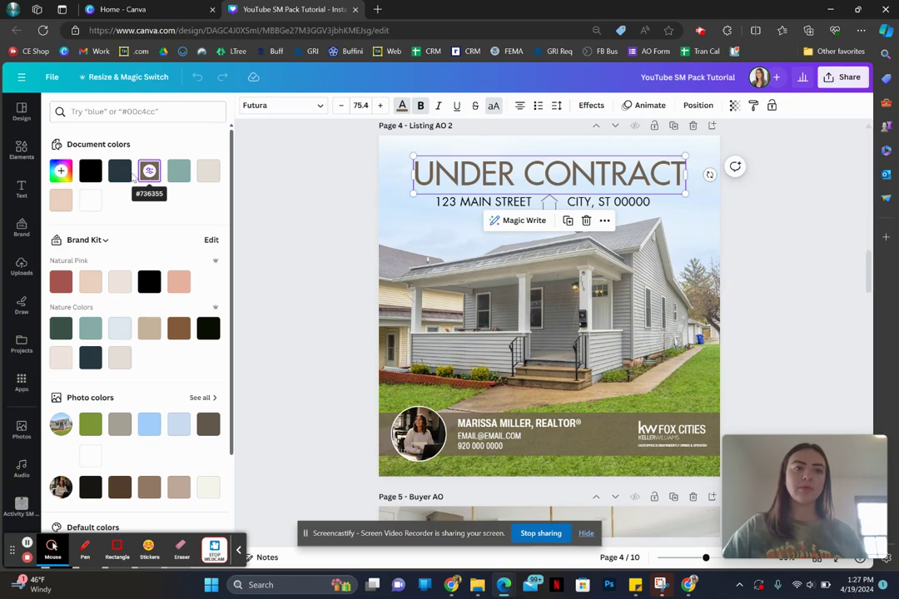
pyautogui.click(118, 173)
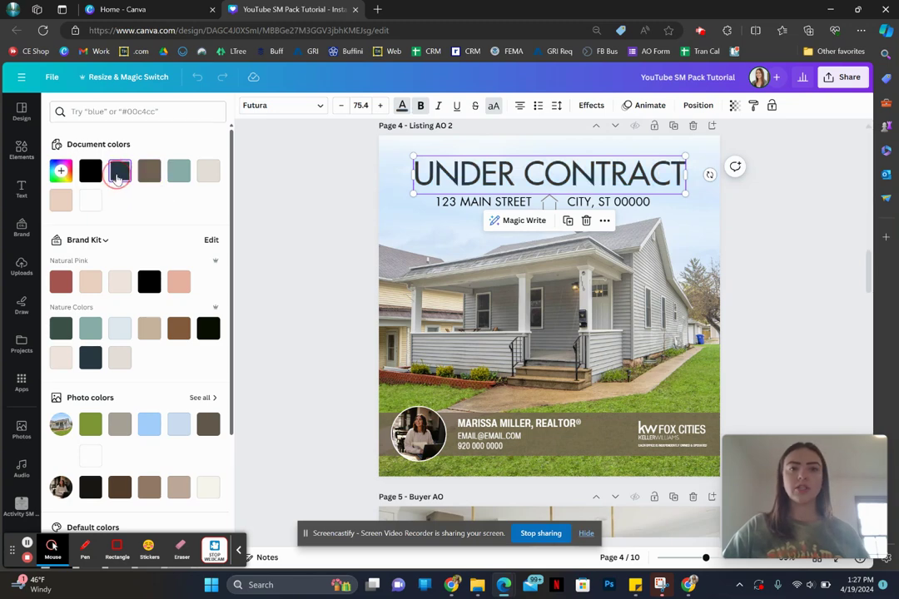
# Step: Recolor the small house icon between the street and city text with the same dark navy as the heading
pyautogui.click(467, 202)
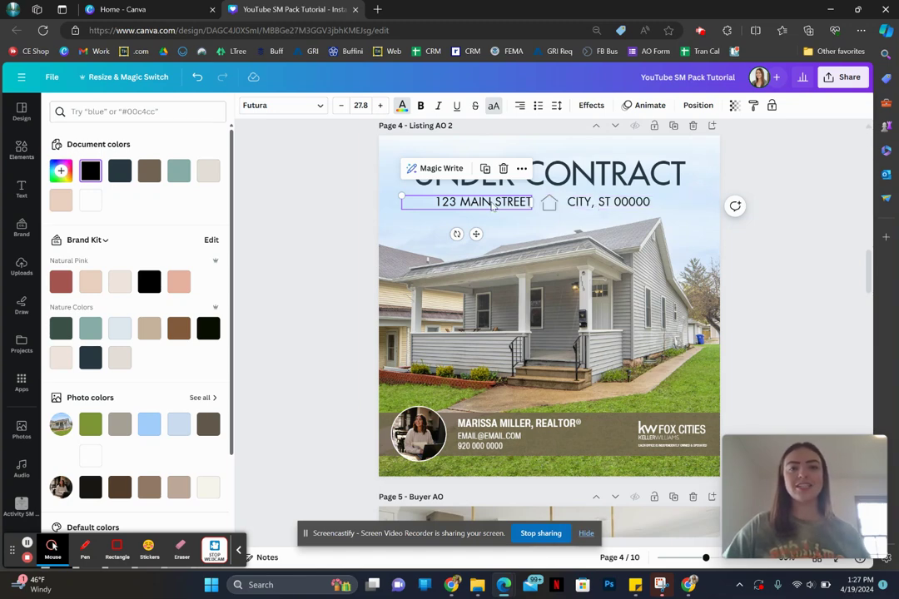
pyautogui.click(552, 206)
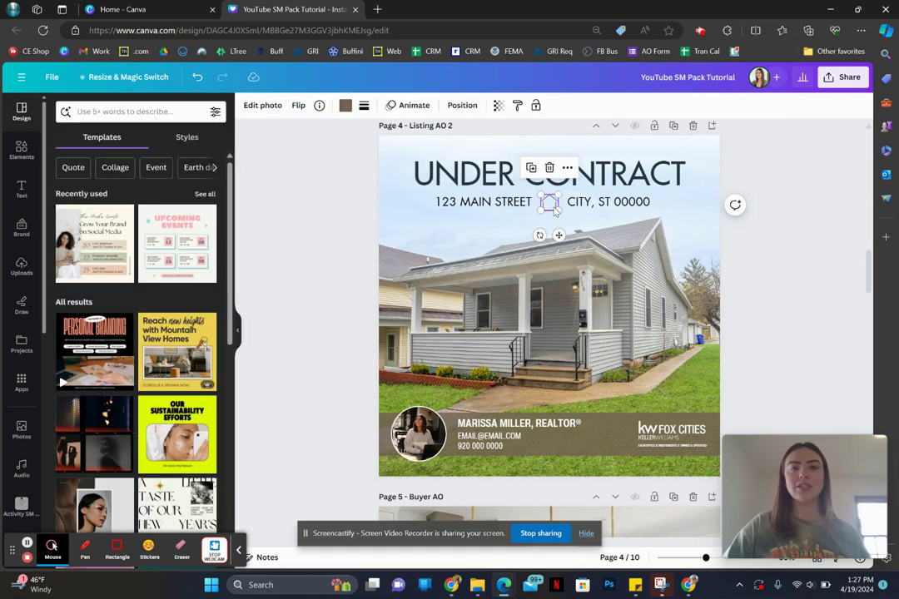
pyautogui.click(345, 105)
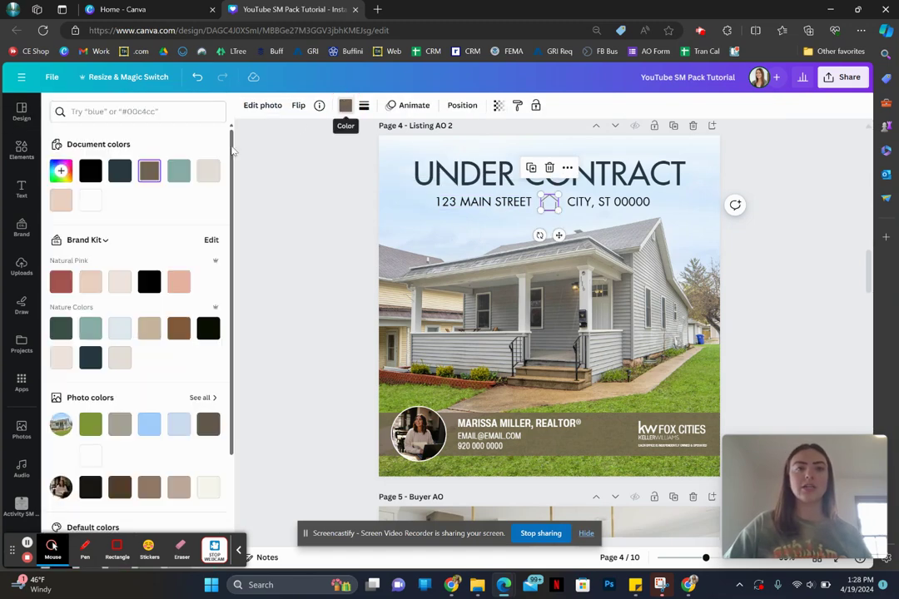
pyautogui.click(121, 171)
# Step: Change the UNDER CONTRACT heading's font to Shrikhand
pyautogui.click(448, 182)
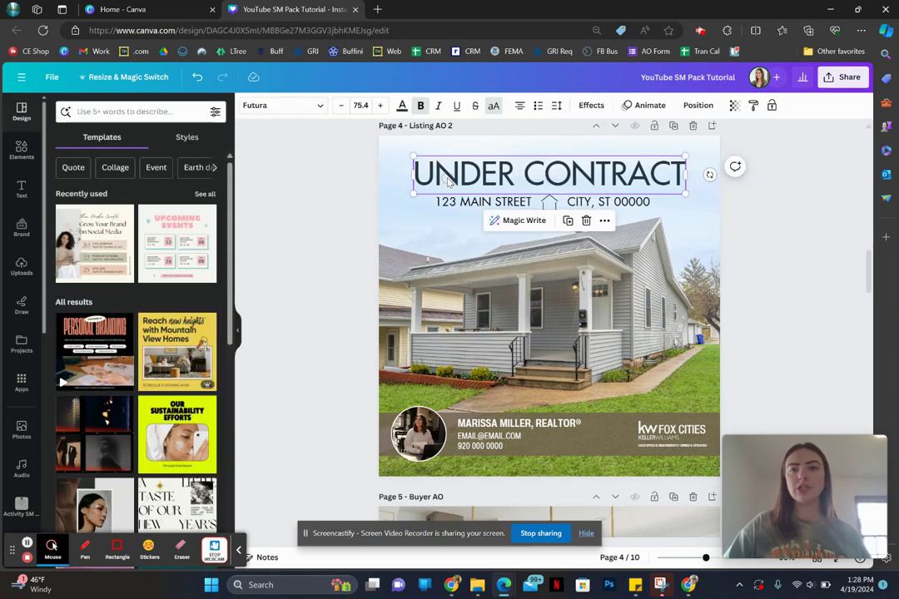
pyautogui.click(310, 108)
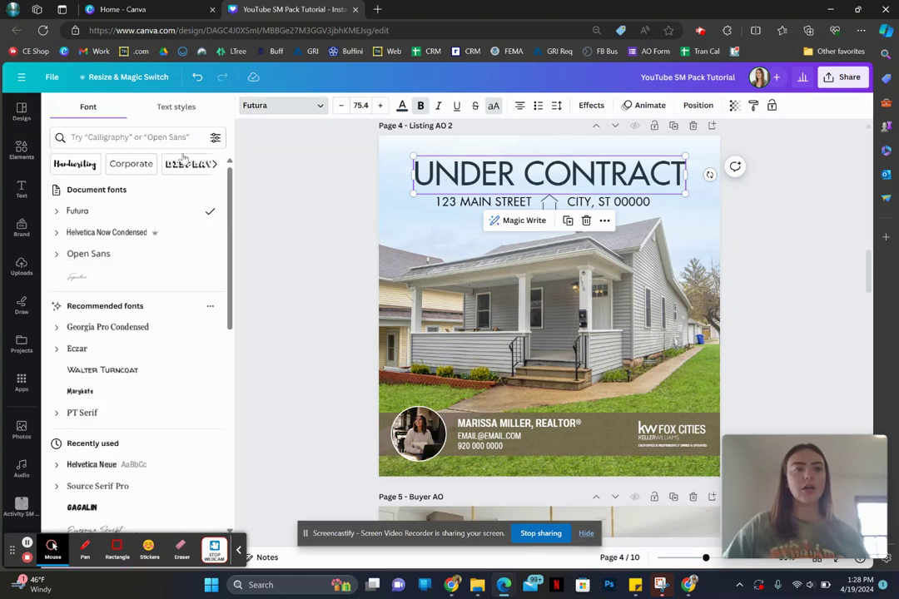
pyautogui.scroll(-3, 124, 285)
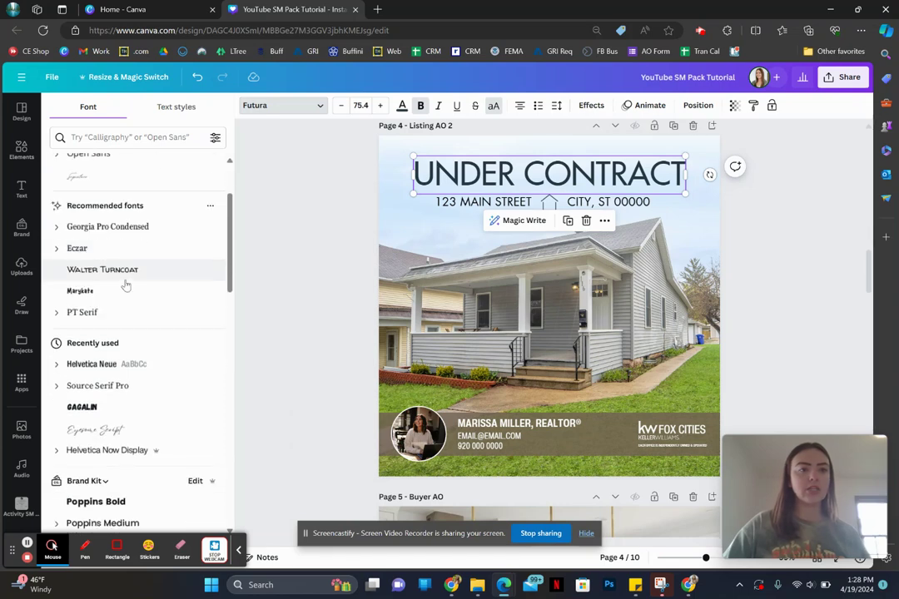
pyautogui.scroll(-5, 124, 286)
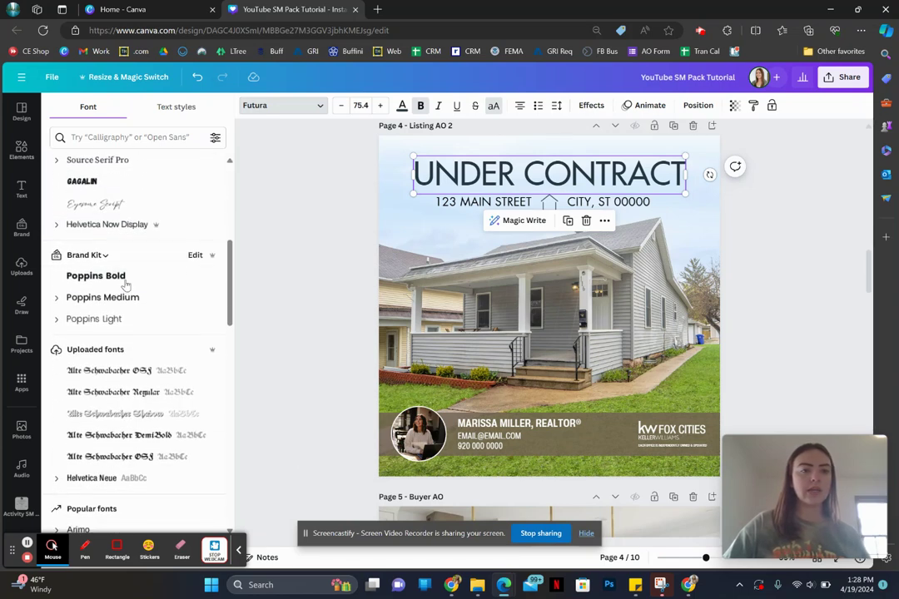
pyautogui.scroll(-5, 124, 285)
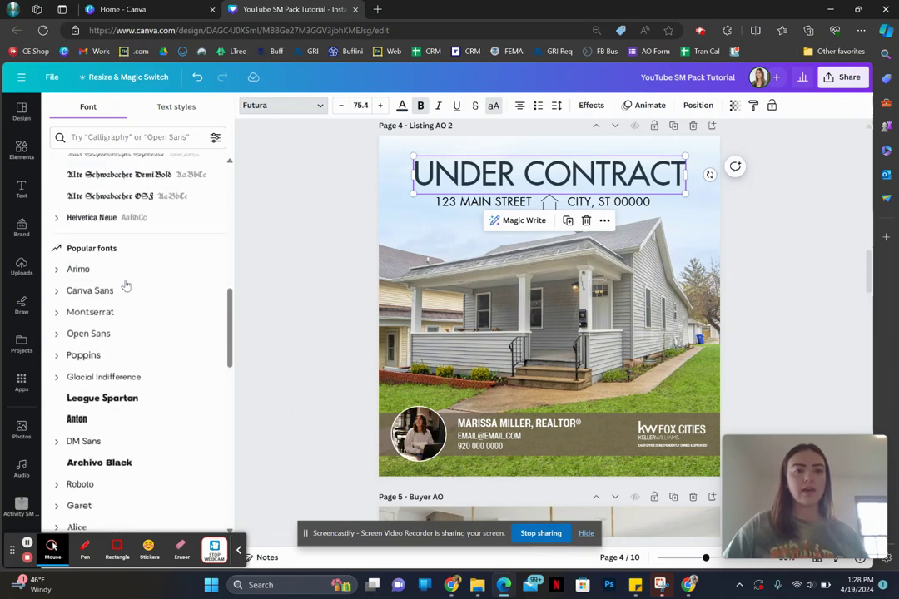
pyautogui.scroll(-2, 124, 284)
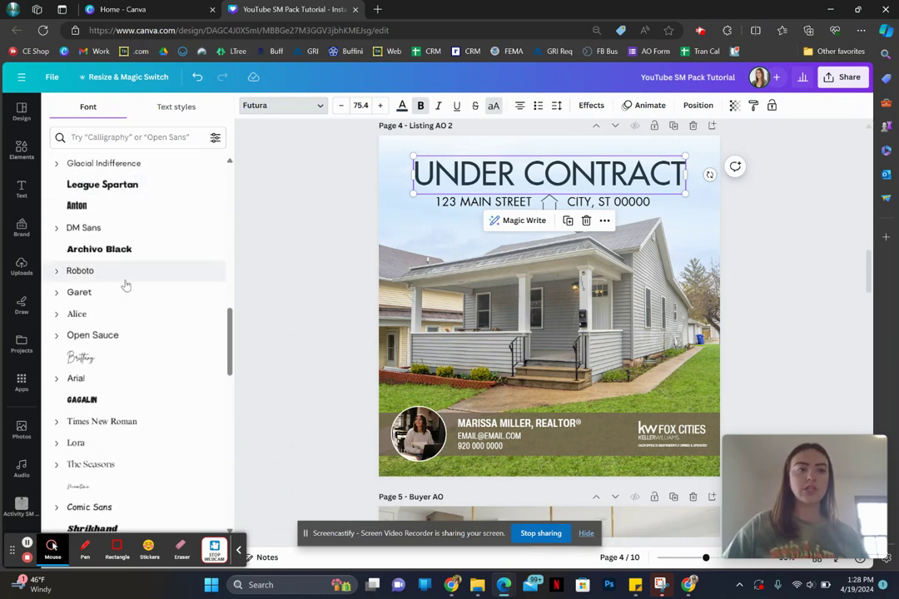
pyautogui.scroll(-4, 124, 286)
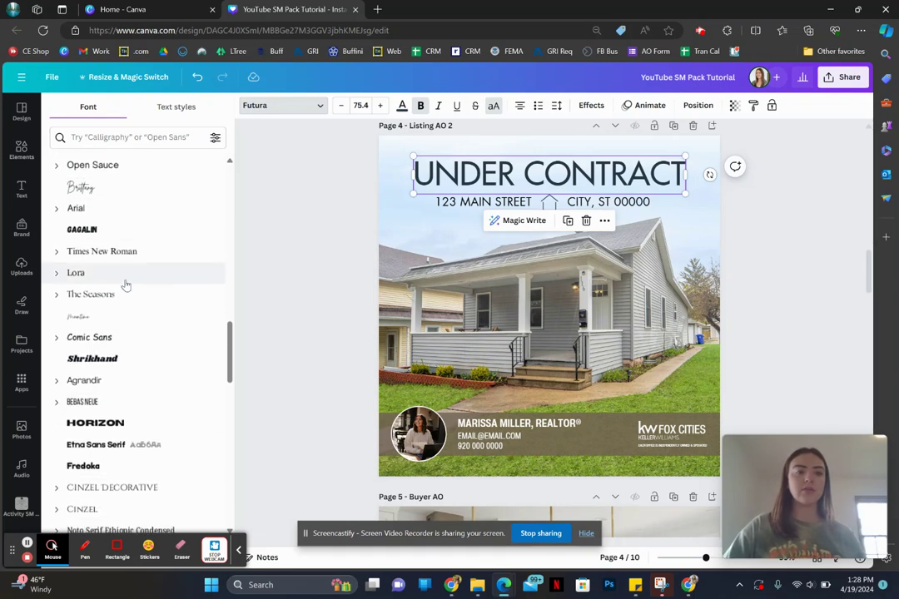
pyautogui.scroll(-1, 125, 286)
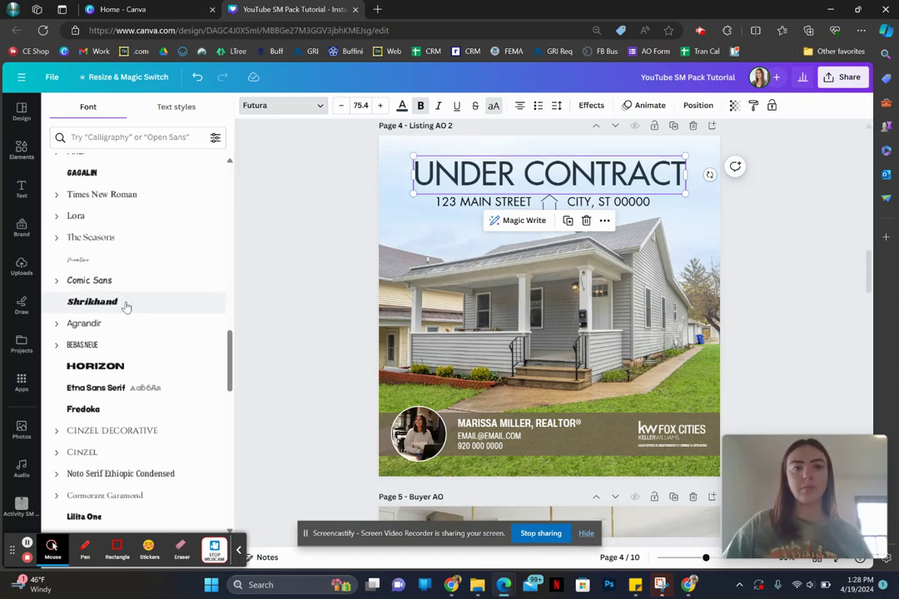
pyautogui.click(117, 306)
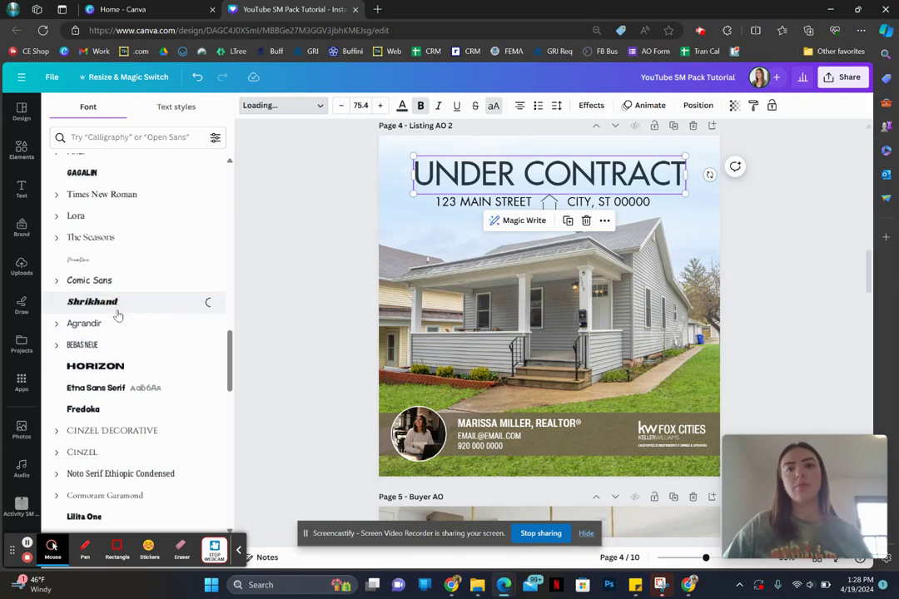
pyautogui.click(316, 240)
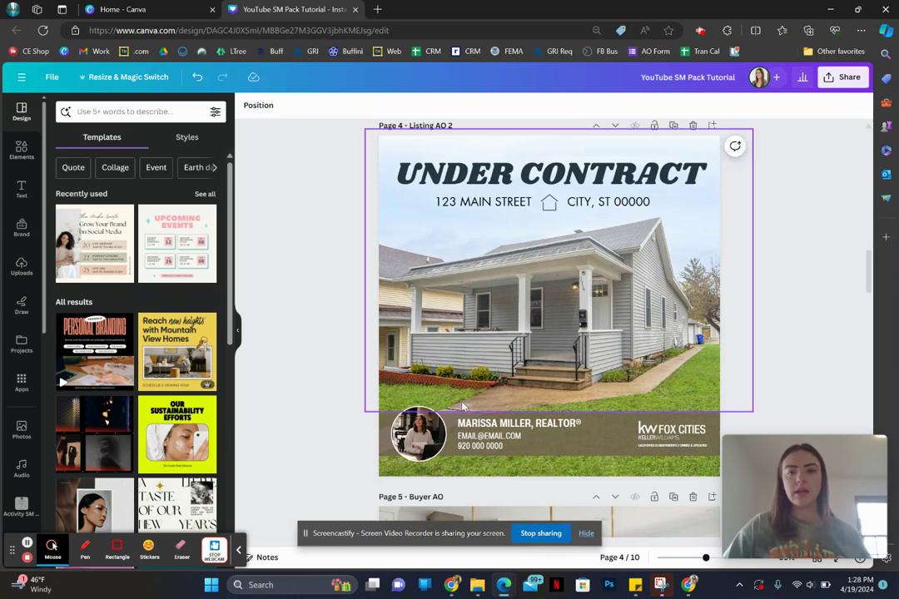
# Step: Change the fill of the contact information band on page 4 to dark navy #283842
pyautogui.click(491, 433)
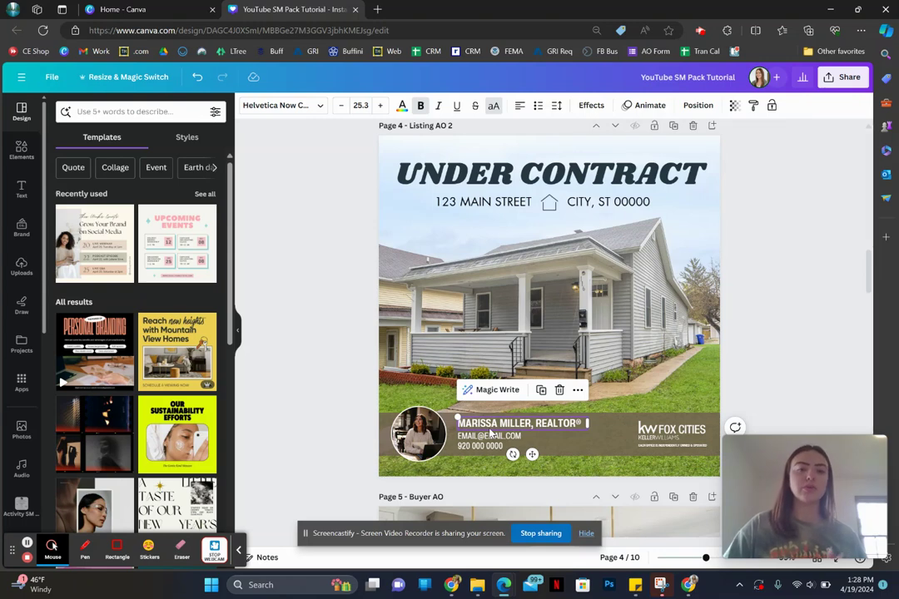
pyautogui.click(508, 453)
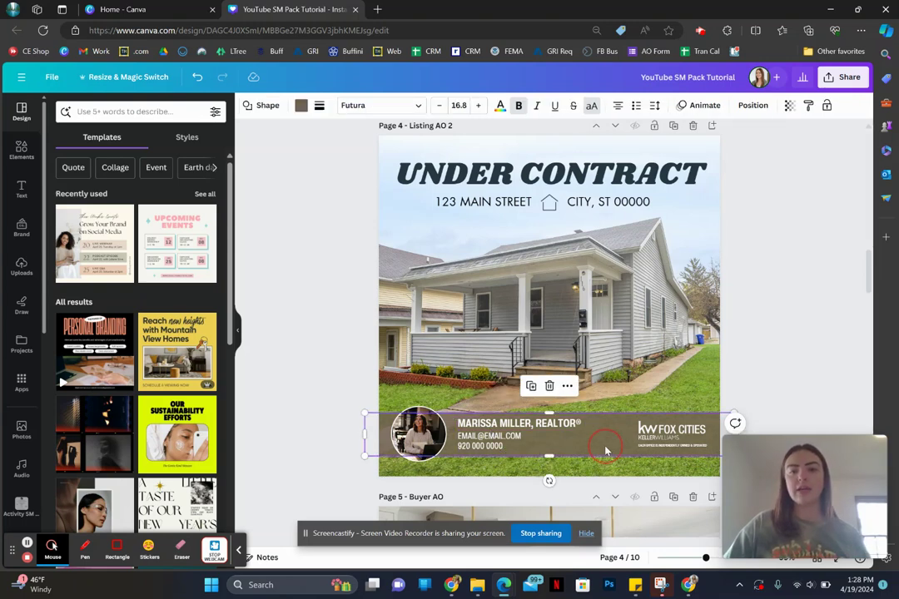
pyautogui.click(300, 107)
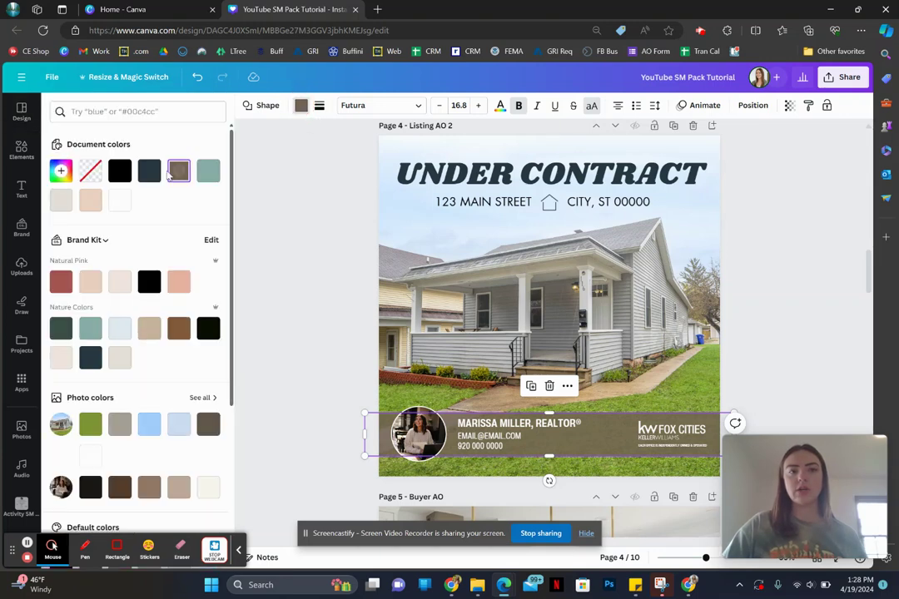
pyautogui.click(149, 171)
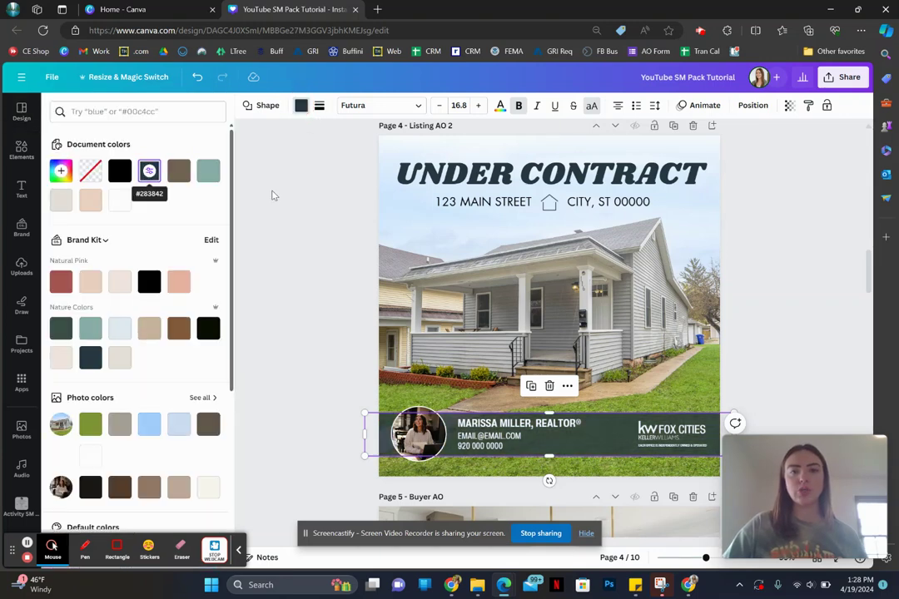
# Step: Try the contact band at full opacity, and settle its transparency at 71
pyautogui.click(789, 110)
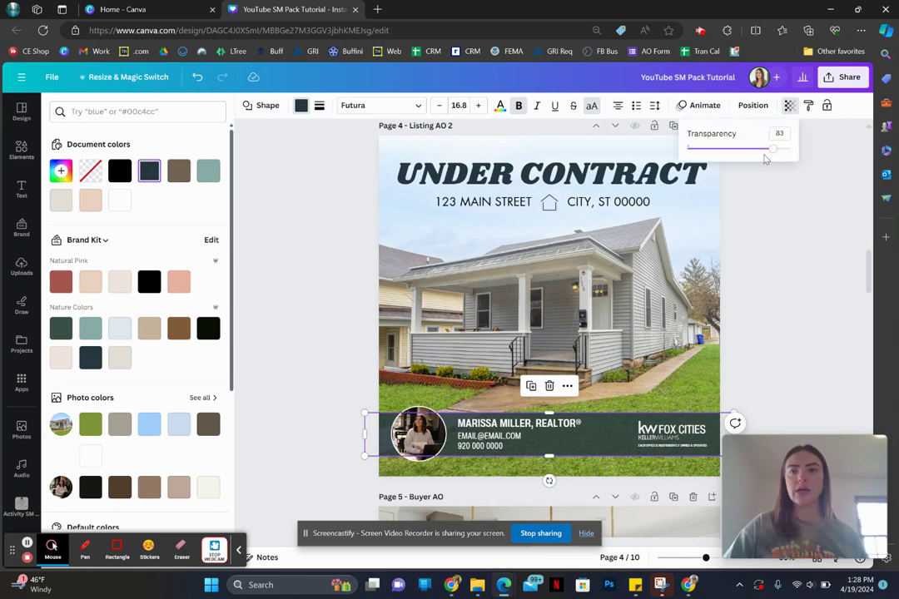
pyautogui.moveTo(772, 149); pyautogui.dragTo(809, 152)
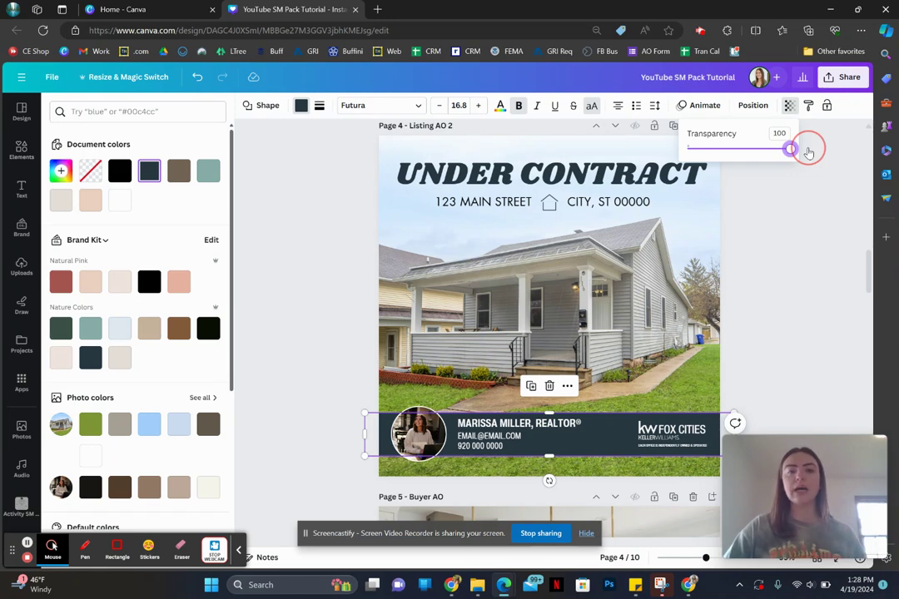
pyautogui.moveTo(809, 152); pyautogui.dragTo(760, 151)
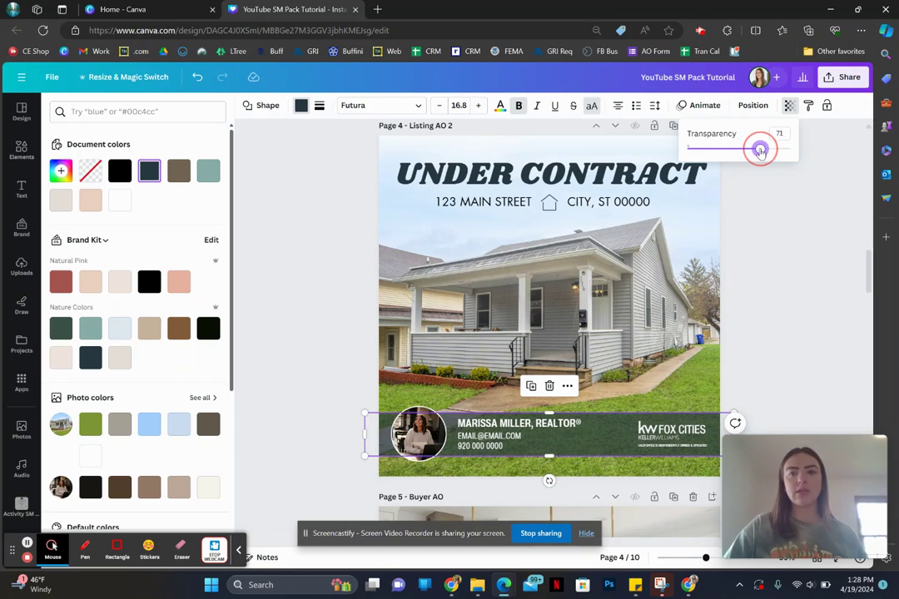
pyautogui.click(804, 298)
pyautogui.click(804, 298)
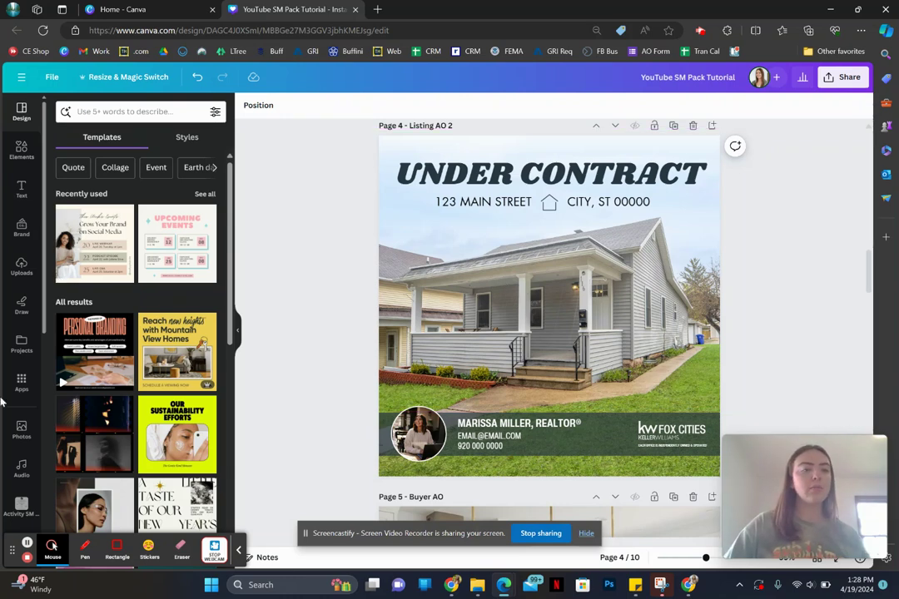
# Step: Open the photo folder containing the pictures of the blue house
pyautogui.scroll(-5, 19, 414)
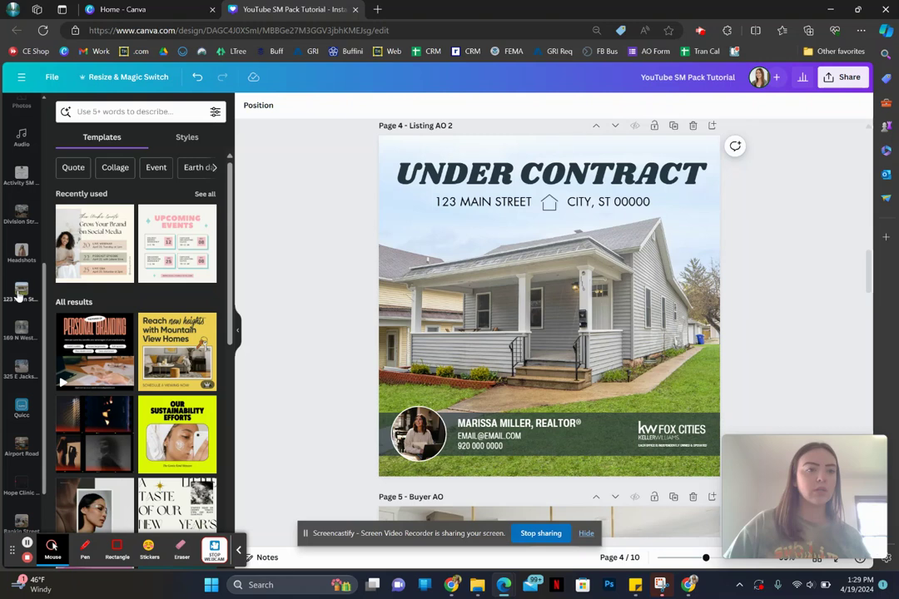
pyautogui.click(15, 339)
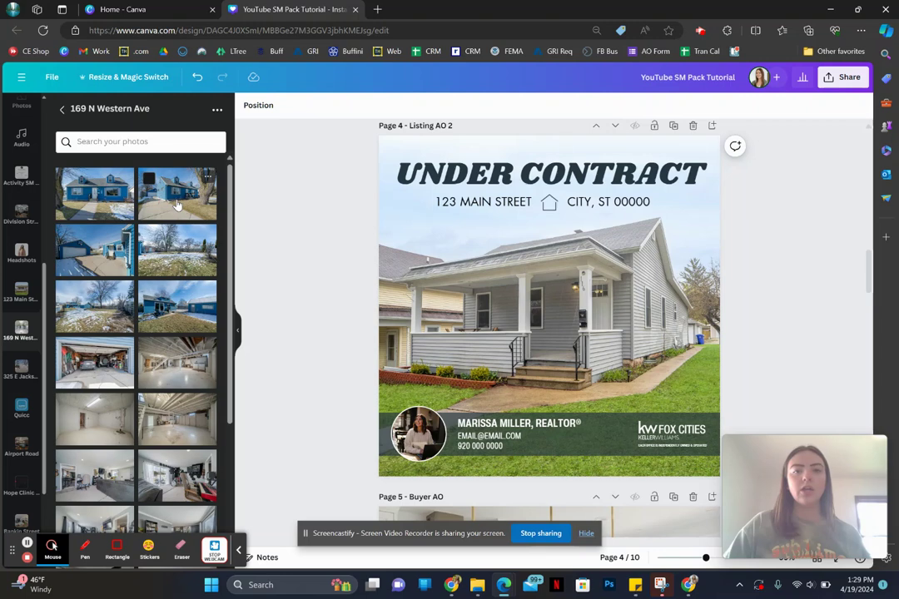
# Step: Try to place the blue house exterior photo onto the page 4 image area
pyautogui.moveTo(179, 198); pyautogui.dragTo(431, 280)
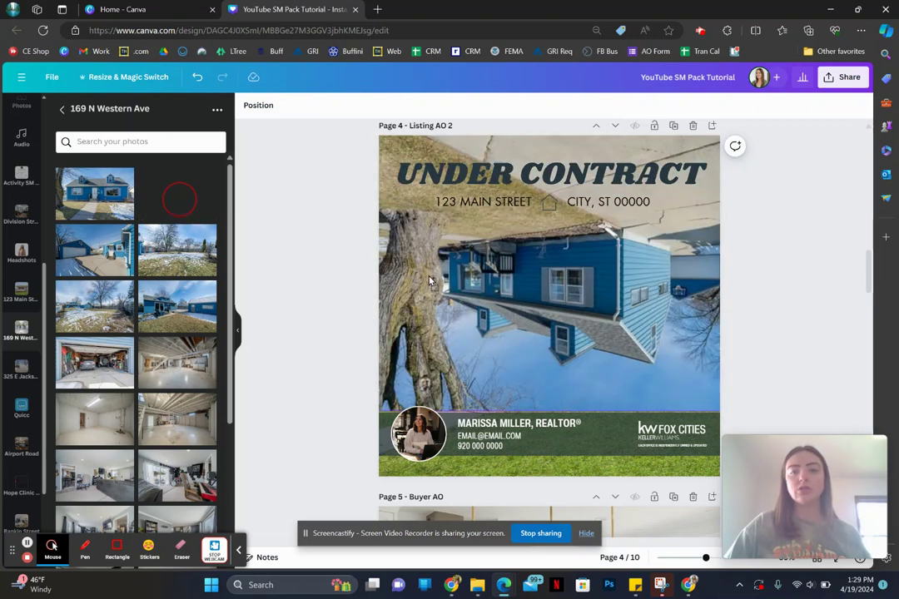
pyautogui.moveTo(430, 281); pyautogui.dragTo(424, 275)
pyautogui.click(462, 260)
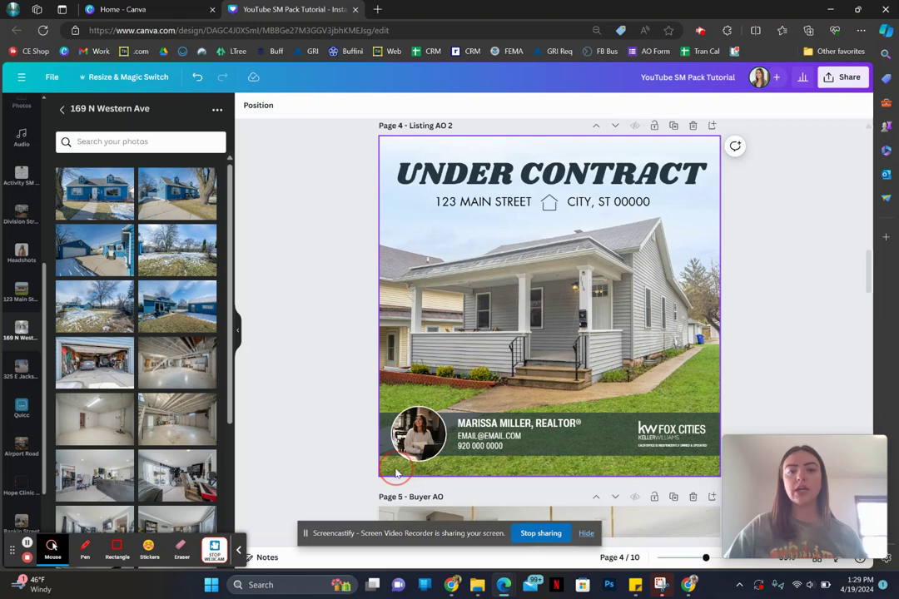
# Step: Try moving the faded overlay above the background photo sideways, and undo that move
pyautogui.click(395, 471)
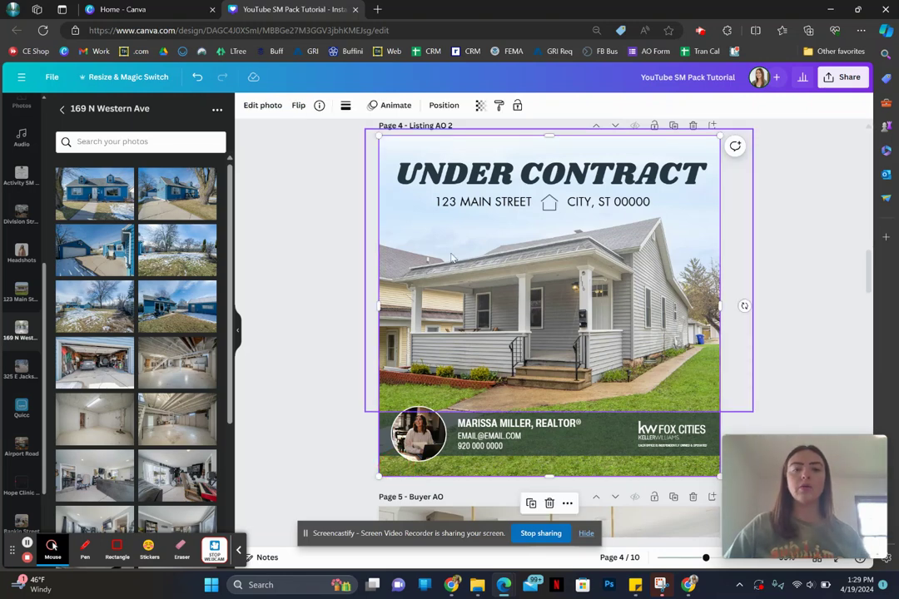
pyautogui.moveTo(452, 258); pyautogui.dragTo(564, 253)
pyautogui.hotkey('ctrl', 'z')
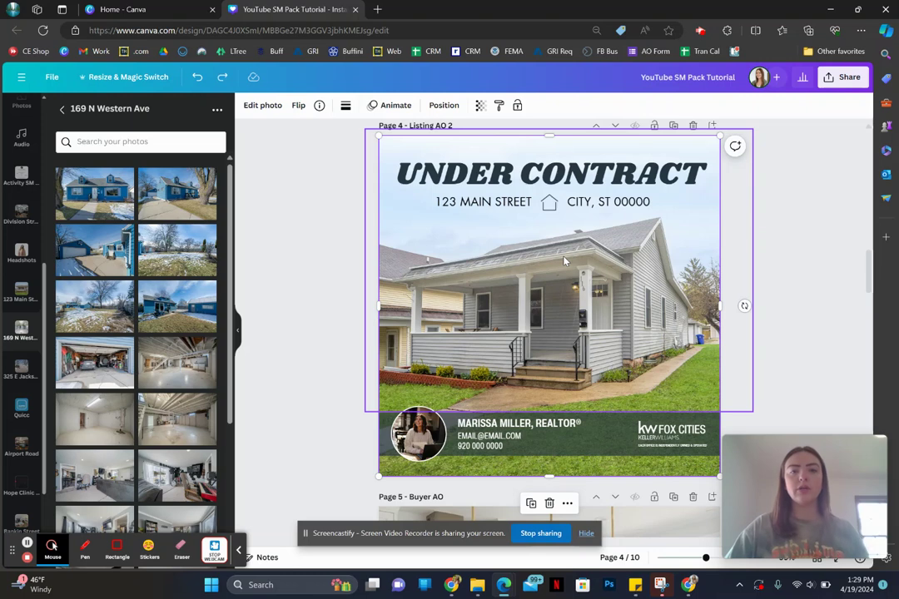
pyautogui.click(730, 196)
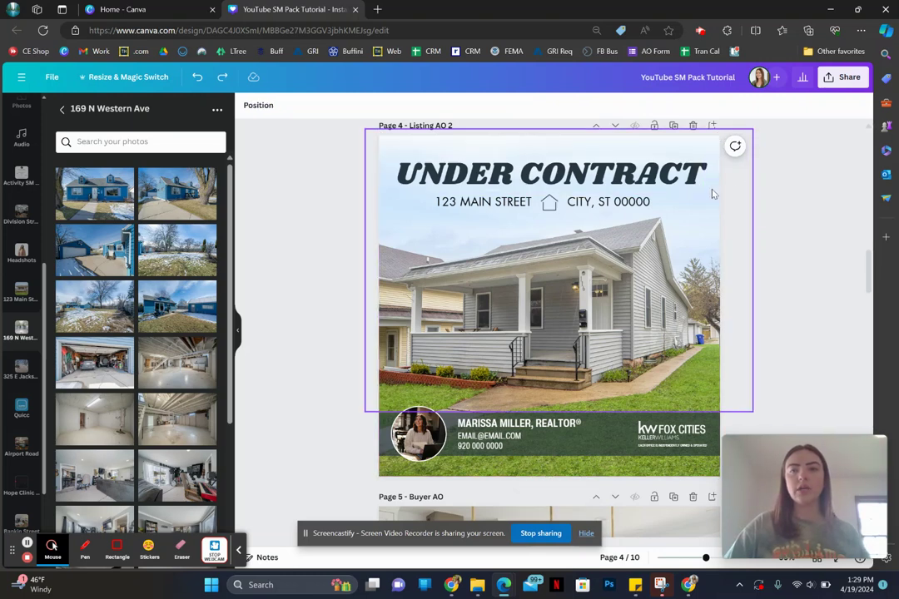
# Step: Shift the faded overlay aside to expose the background, and replace the background picture with the angled blue house exterior photo
pyautogui.moveTo(712, 194); pyautogui.dragTo(823, 188)
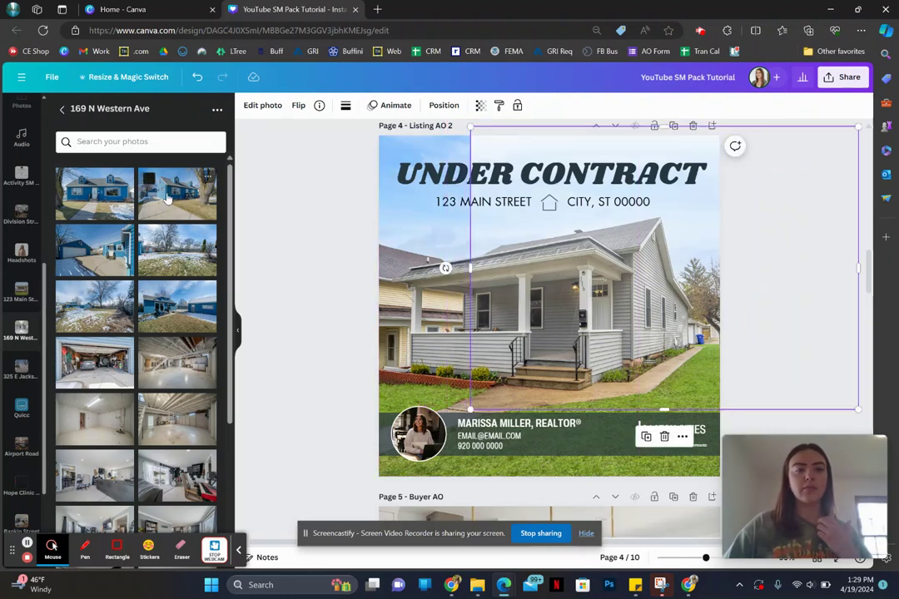
pyautogui.moveTo(167, 197); pyautogui.dragTo(405, 289)
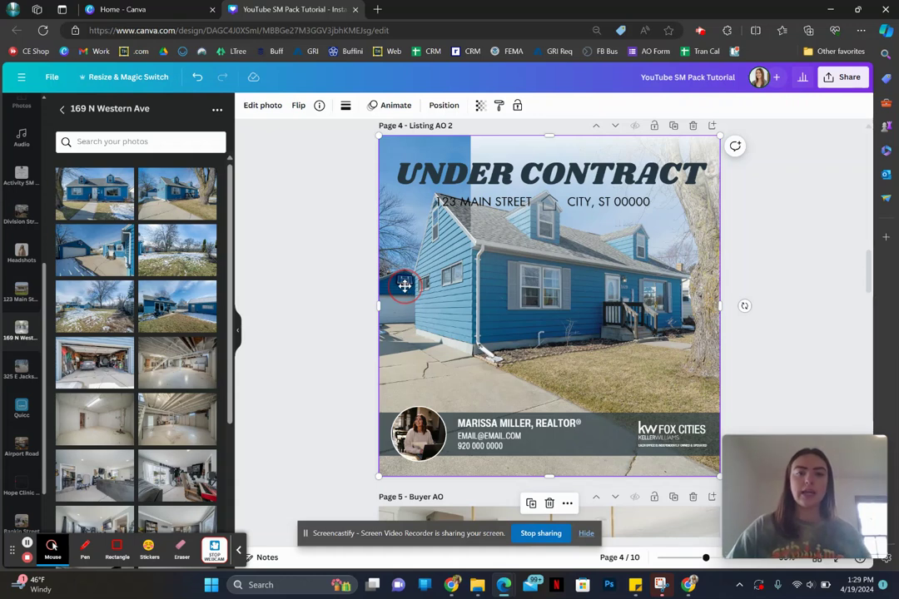
# Step: Enlarge the background house photo within its crop and reposition it so the house fills the page 4 frame
pyautogui.doubleClick(404, 285)
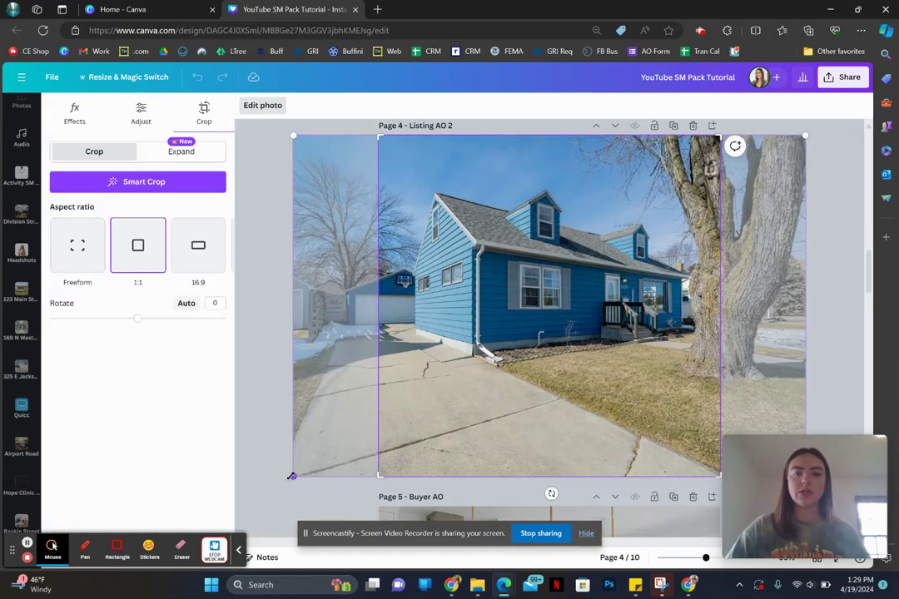
pyautogui.moveTo(292, 476); pyautogui.dragTo(200, 552)
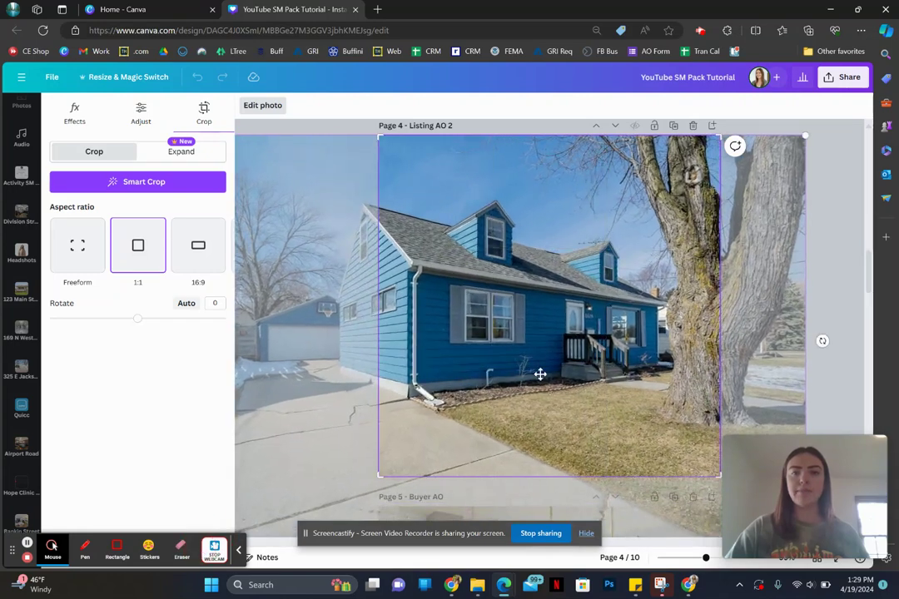
pyautogui.moveTo(542, 373); pyautogui.dragTo(586, 377)
pyautogui.click(779, 129)
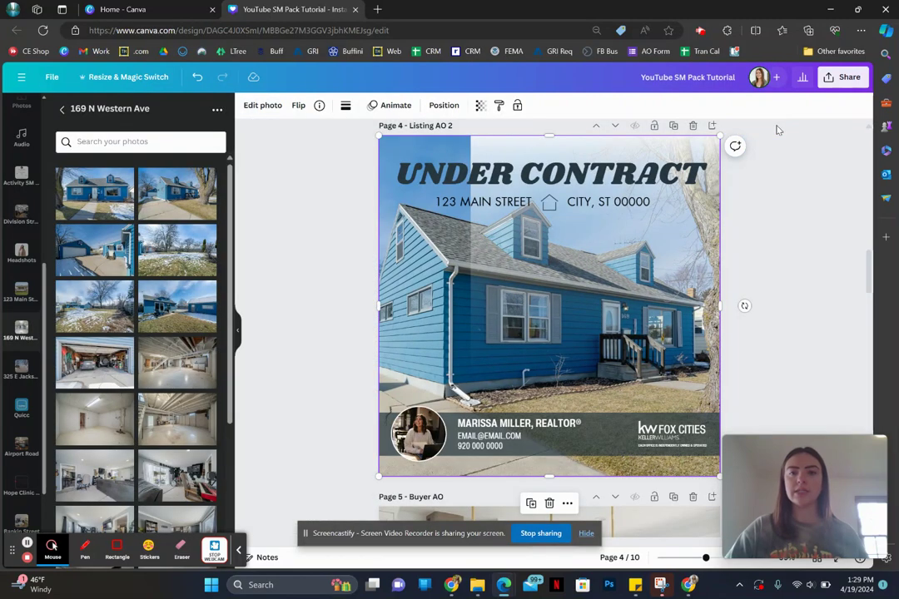
# Step: Move the faded white overlay back across the full width of page 4, behind the Under Contract heading
pyautogui.click(608, 276)
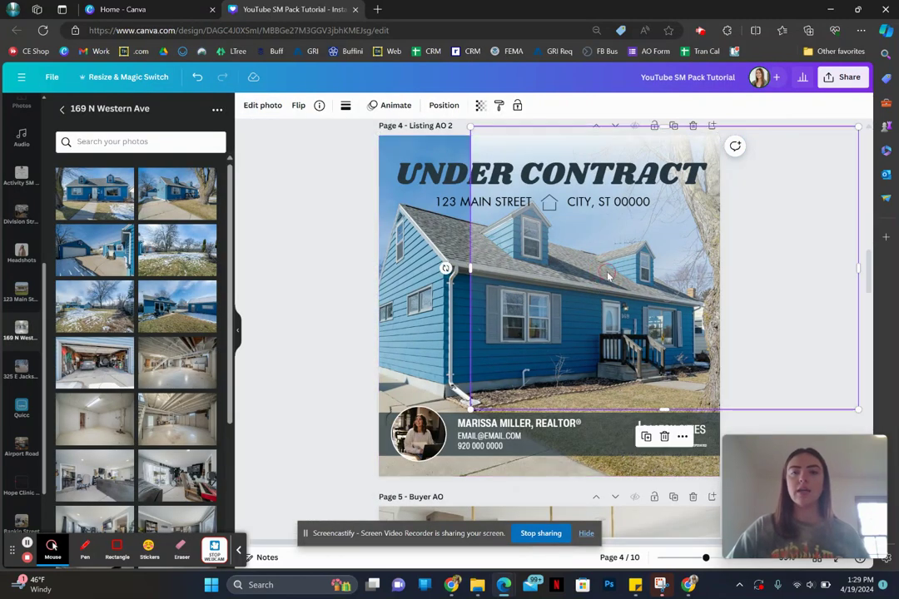
pyautogui.moveTo(543, 261); pyautogui.dragTo(496, 272)
pyautogui.click(275, 252)
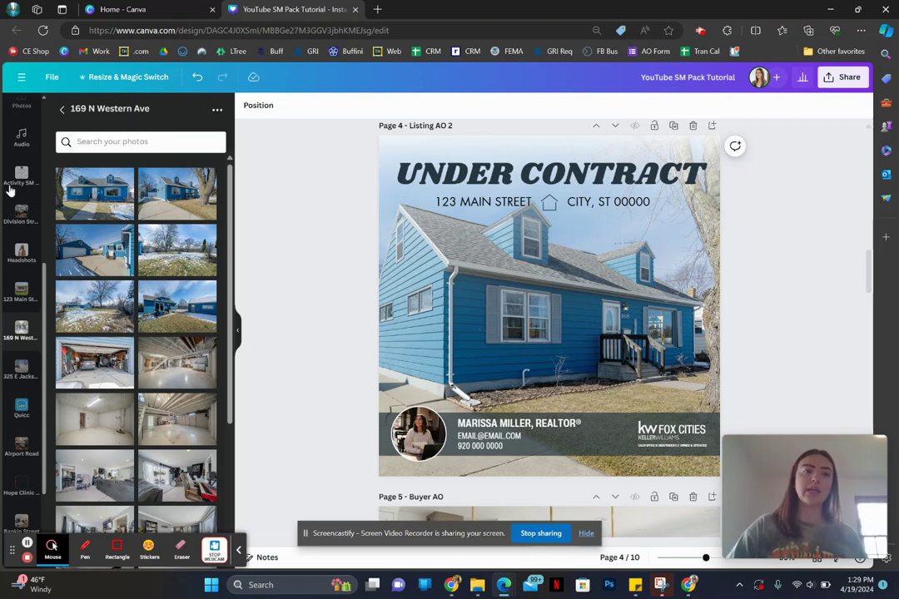
# Step: Search the design elements for "black gradient" and show all matching graphics
pyautogui.scroll(4, 10, 190)
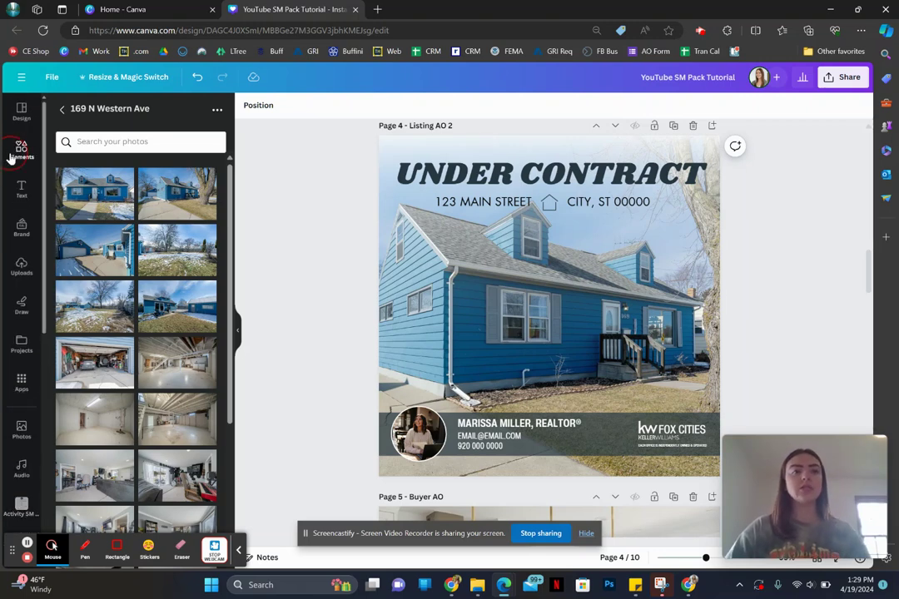
pyautogui.click(10, 156)
pyautogui.click(121, 116)
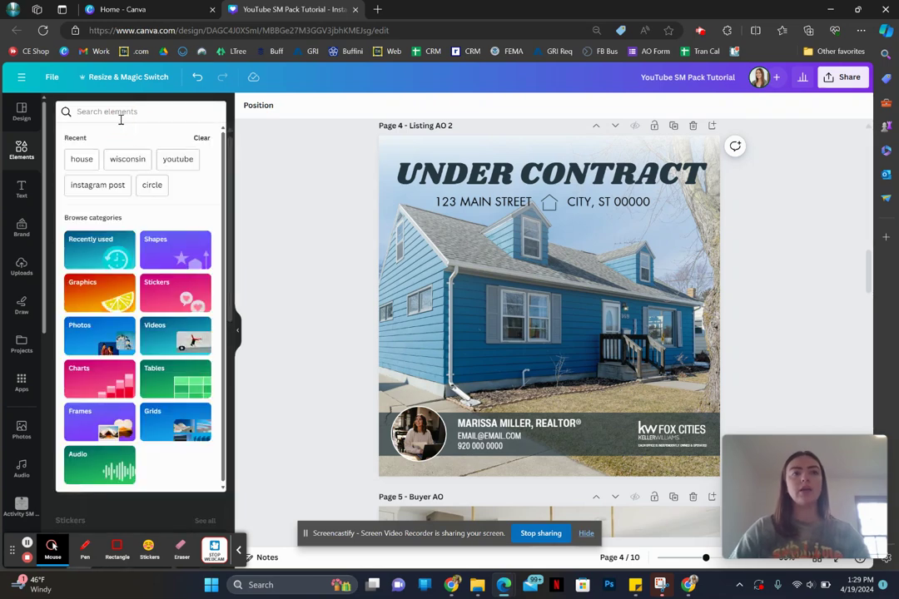
pyautogui.write('black gradient')
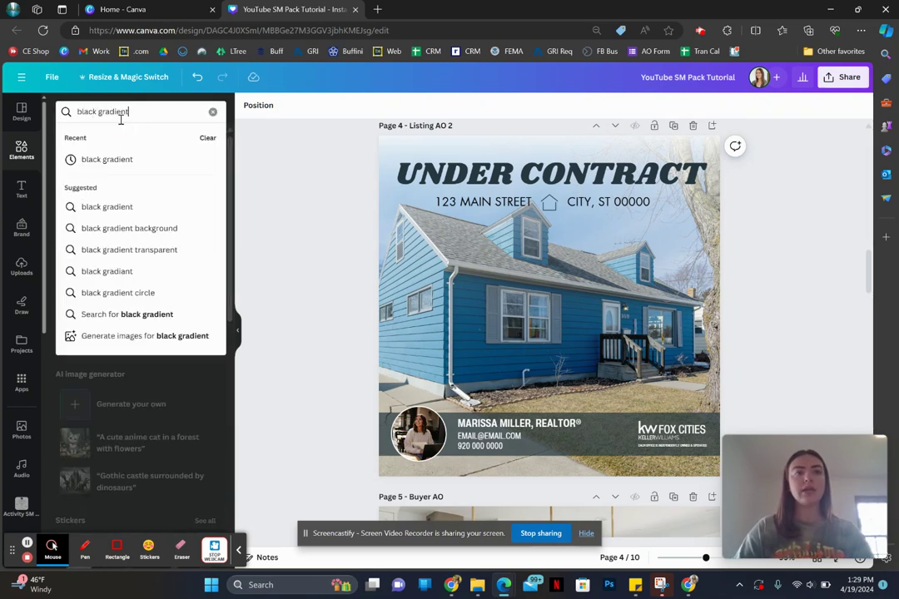
pyautogui.press('Return')
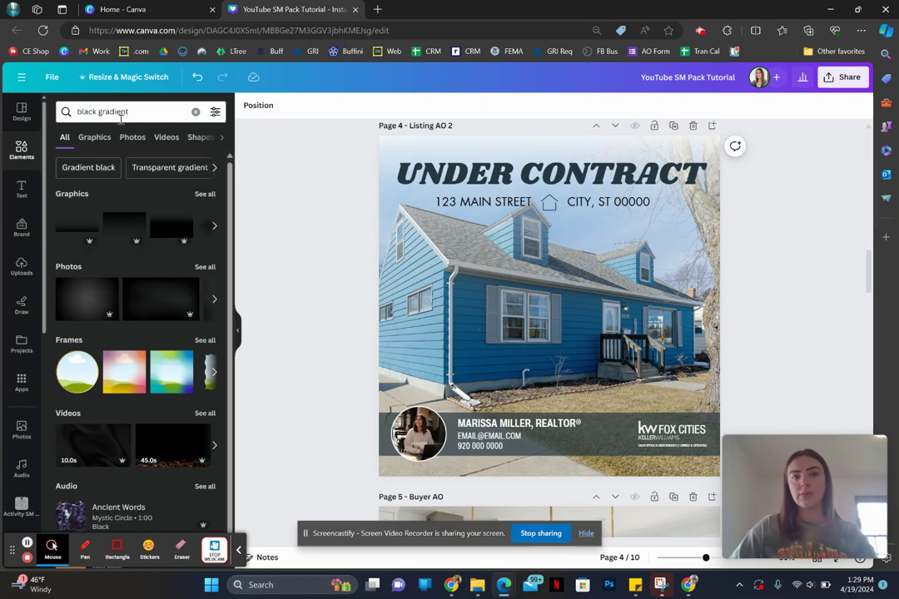
pyautogui.click(205, 196)
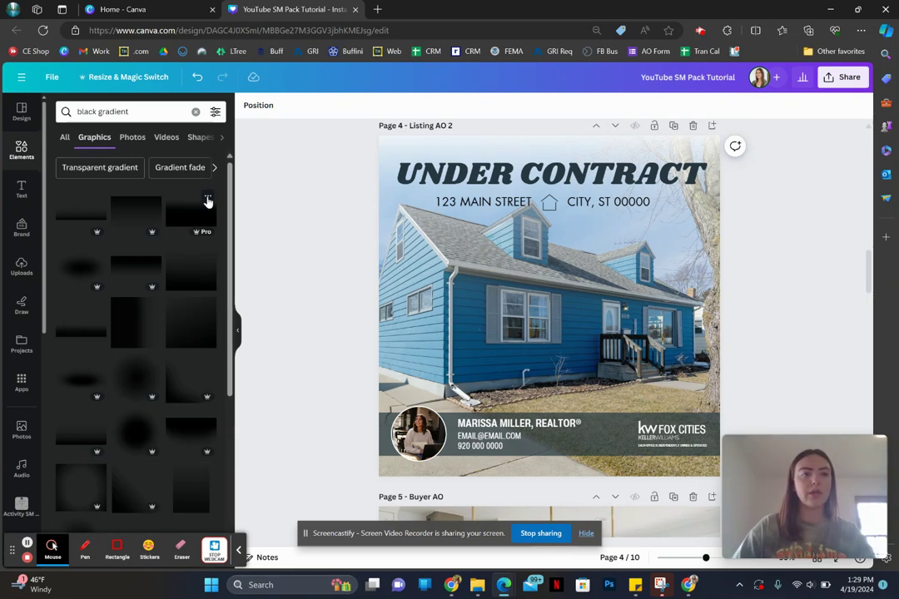
# Step: Try a black gradient graphic on page 4, rotated 180° and enlarged to about 1215 by 1105 px, covering the heading area
pyautogui.click(193, 276)
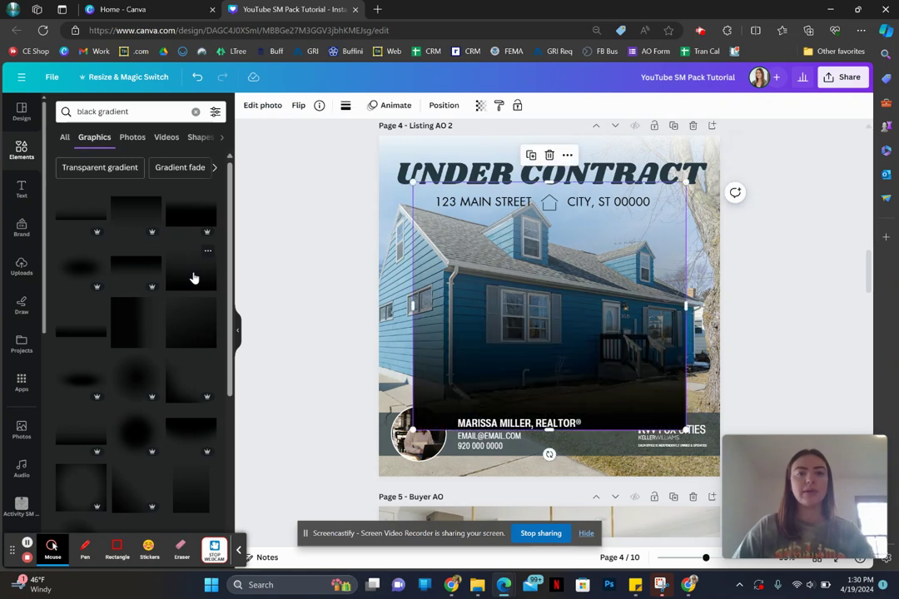
pyautogui.moveTo(548, 454); pyautogui.dragTo(484, 204)
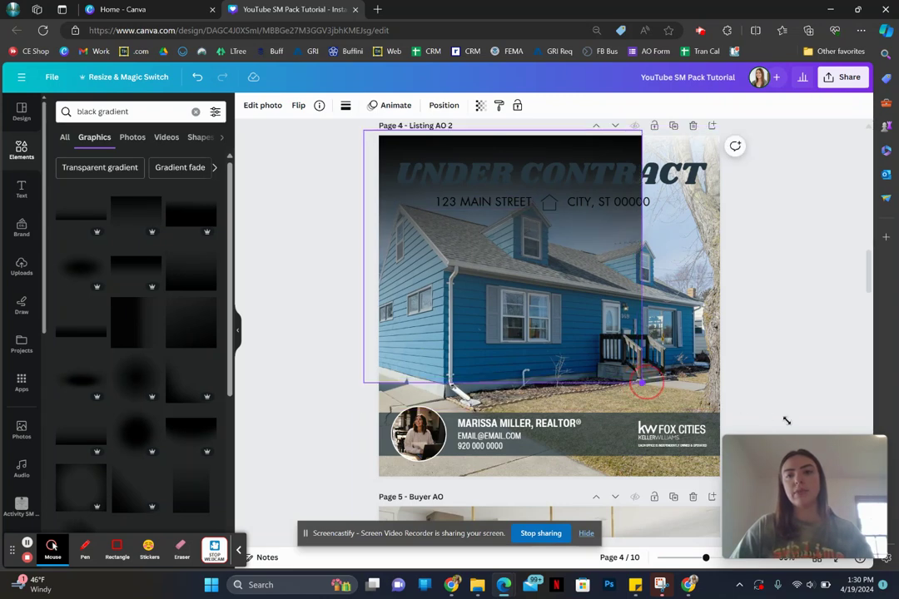
pyautogui.moveTo(637, 379); pyautogui.dragTo(798, 427)
pyautogui.moveTo(638, 313); pyautogui.dragTo(718, 411)
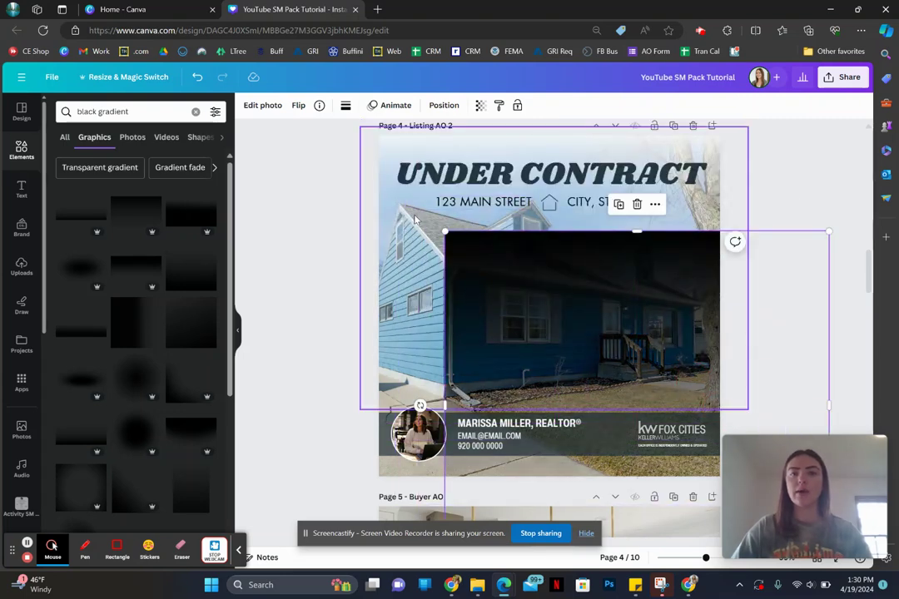
pyautogui.moveTo(568, 357); pyautogui.dragTo(470, 210)
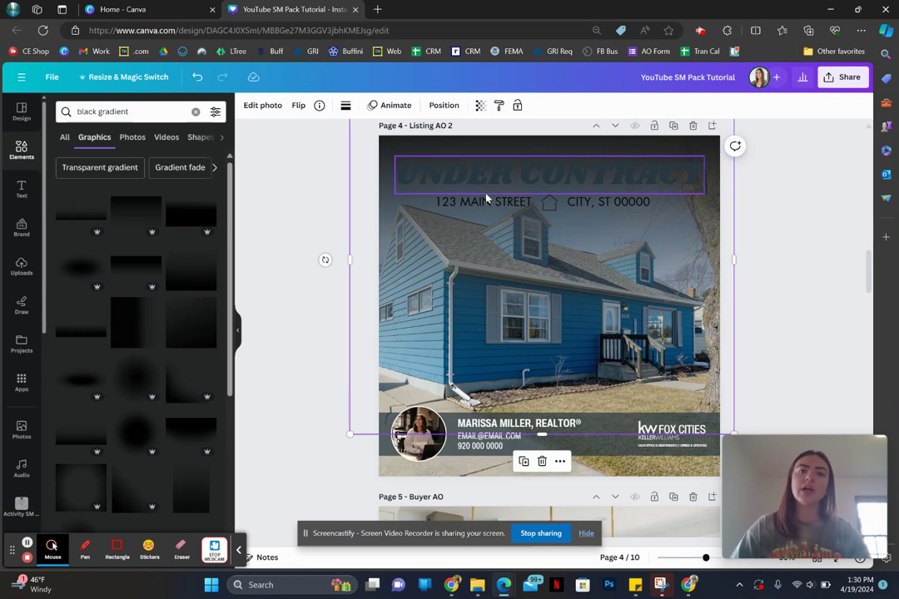
# Step: Review the black gradient's place in the page 4 layer order, and remove the gradient from the page
pyautogui.click(444, 106)
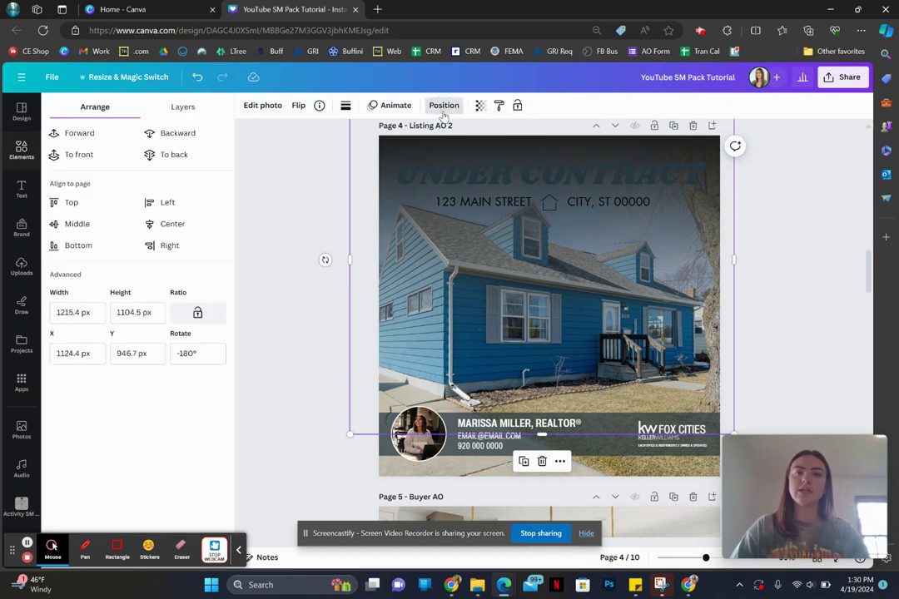
pyautogui.click(199, 106)
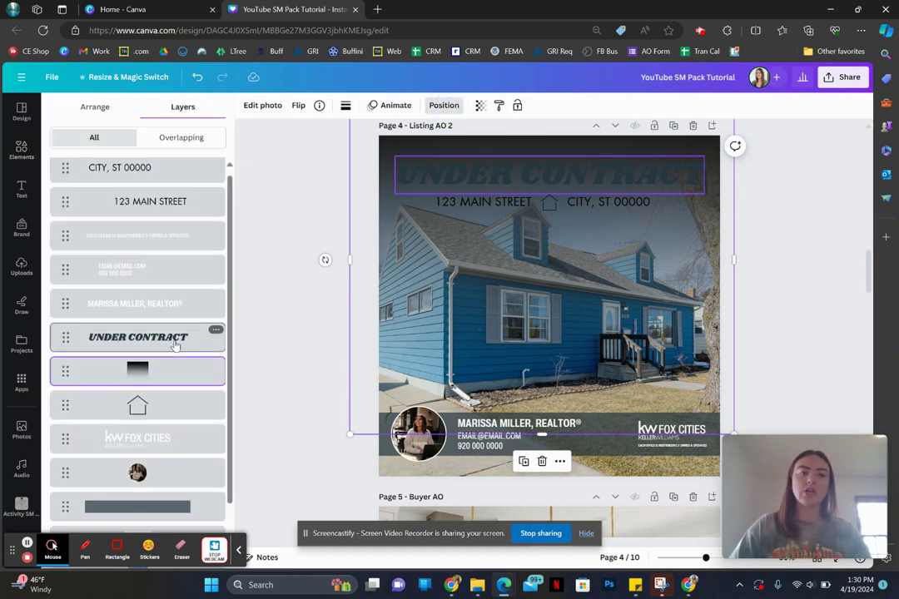
pyautogui.scroll(-1, 174, 345)
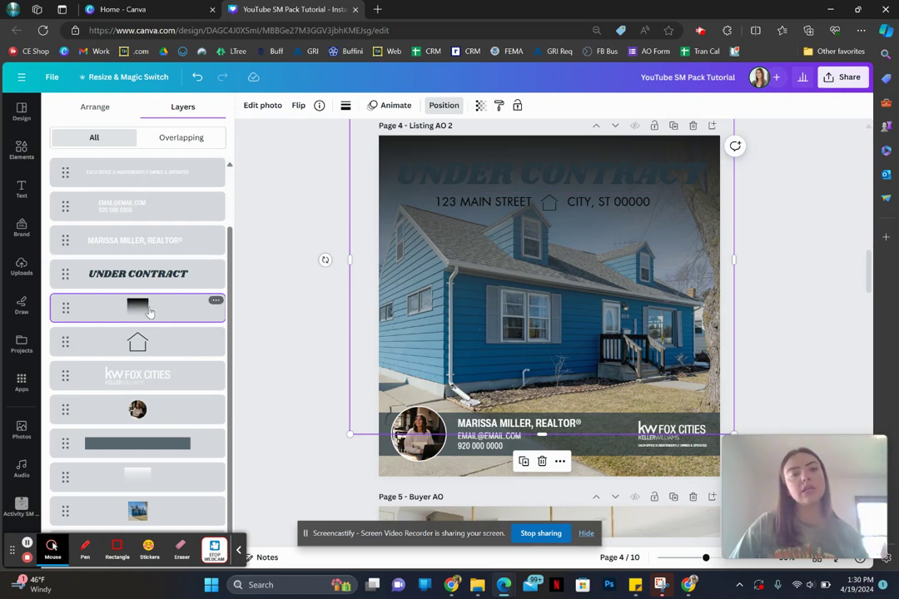
pyautogui.click(307, 331)
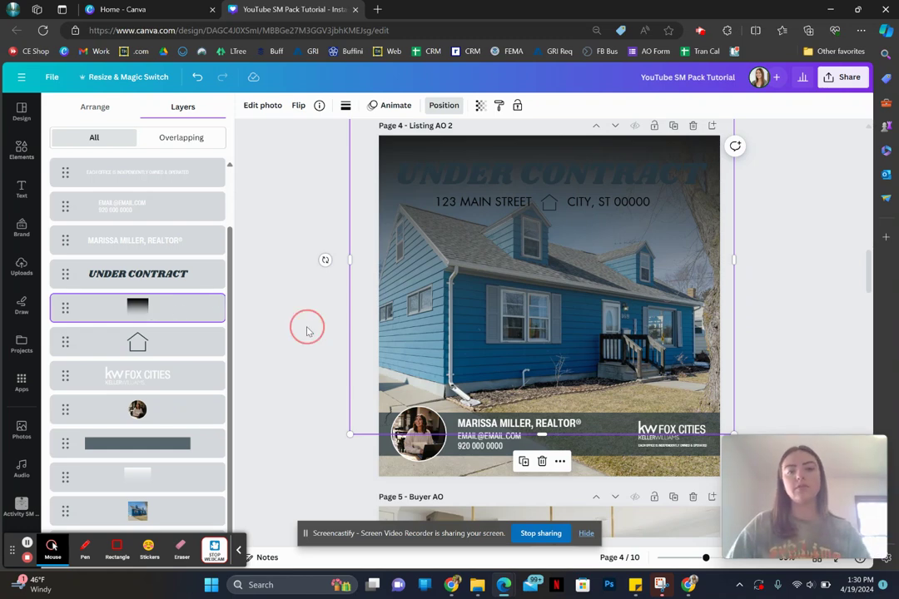
pyautogui.click(421, 343)
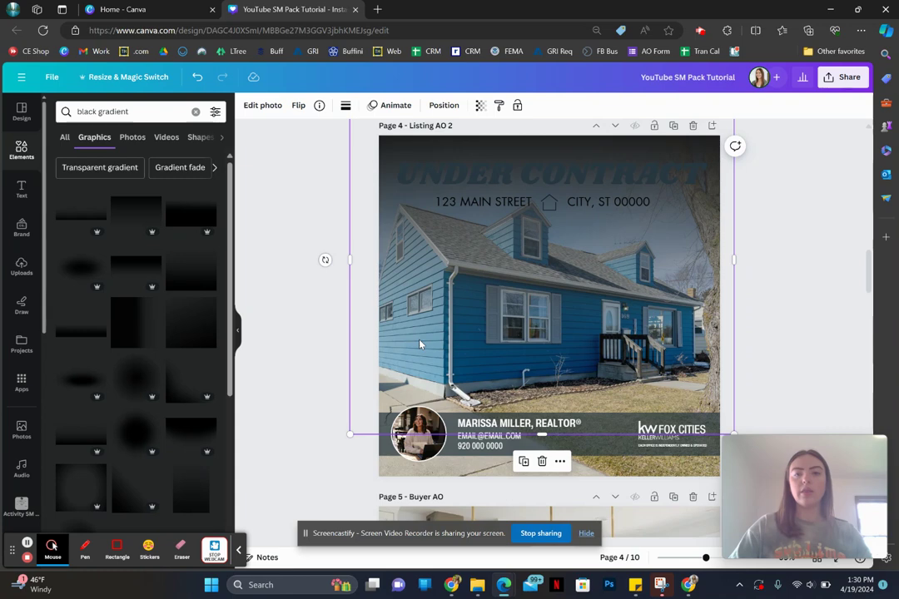
pyautogui.click(331, 313)
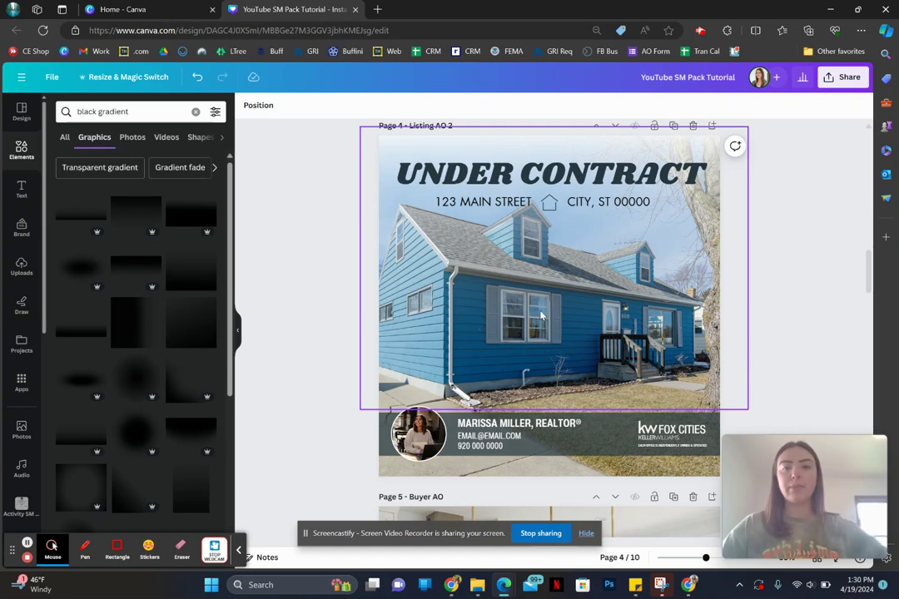
# Step: Set up a PNG download limited to the current page 4, and close the download options
pyautogui.click(830, 80)
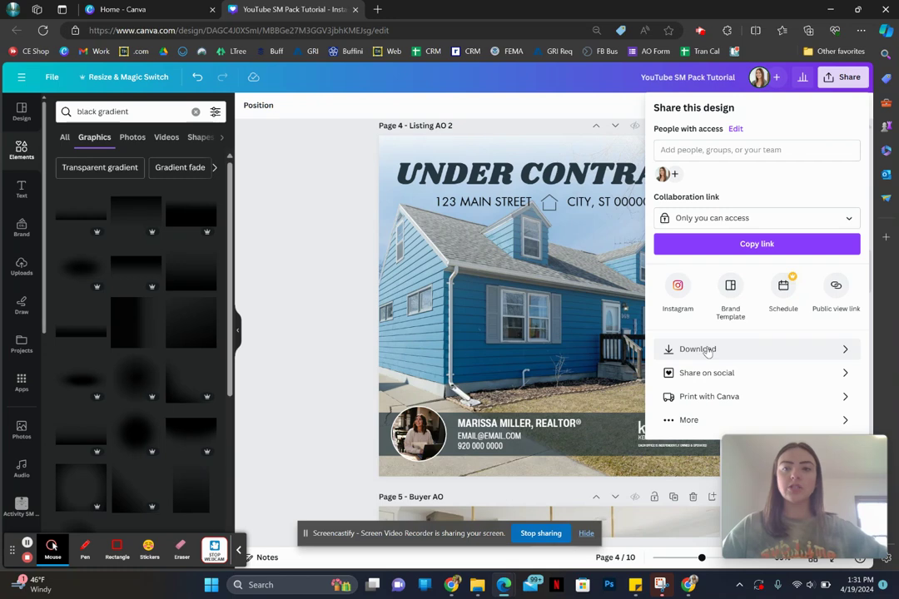
pyautogui.click(707, 351)
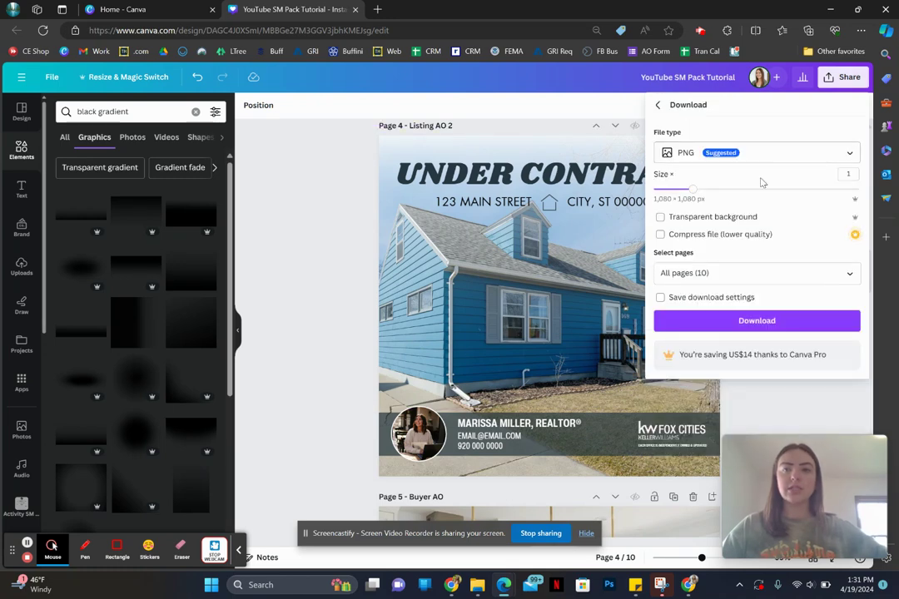
pyautogui.click(744, 275)
pyautogui.click(724, 303)
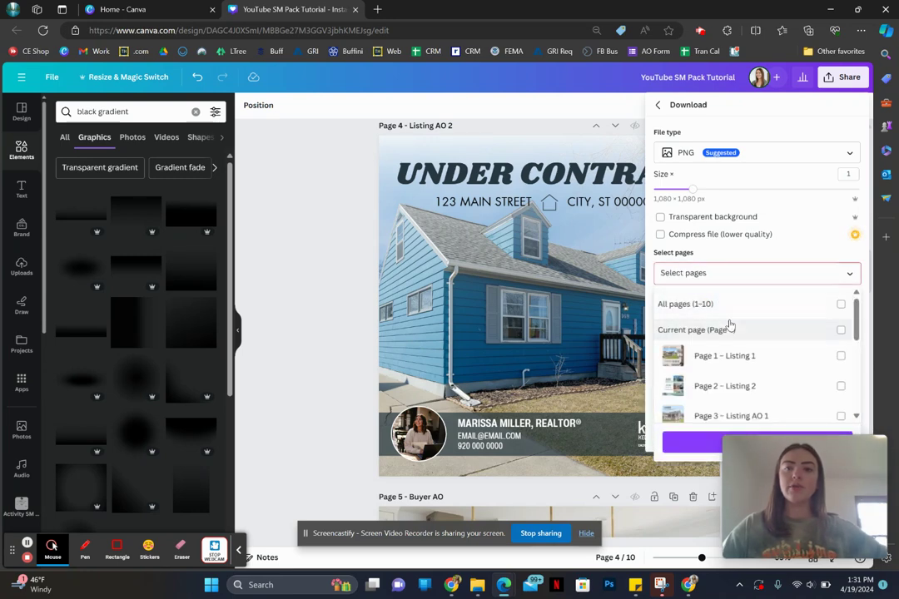
pyautogui.click(727, 330)
pyautogui.click(795, 250)
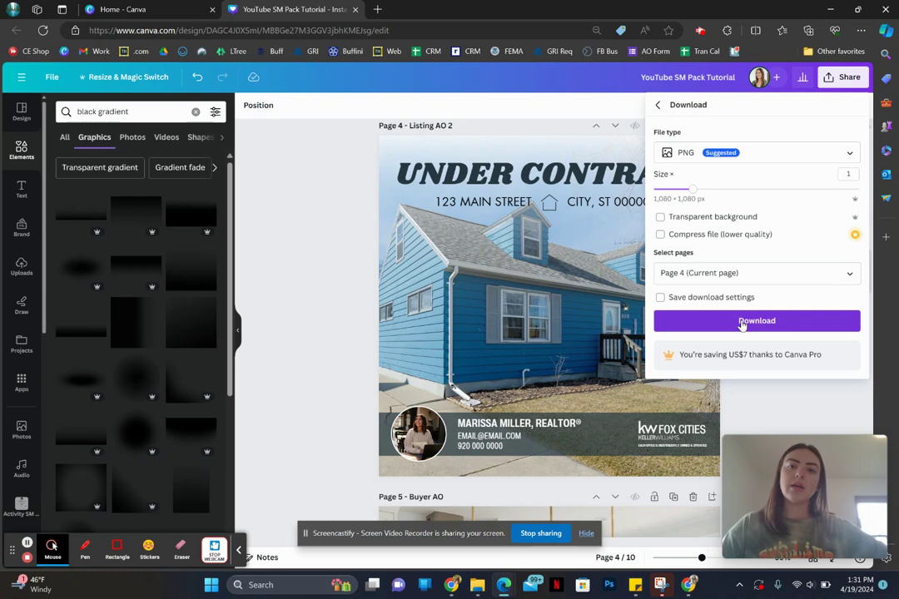
pyautogui.click(363, 252)
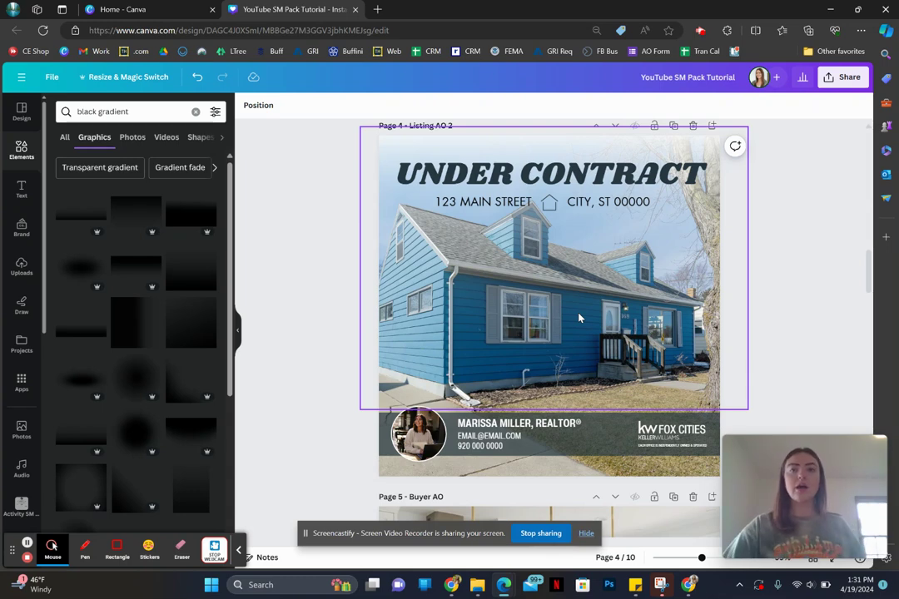
# Step: Duplicate the Listing AO 2 page and compare the copy with the original
pyautogui.click(674, 125)
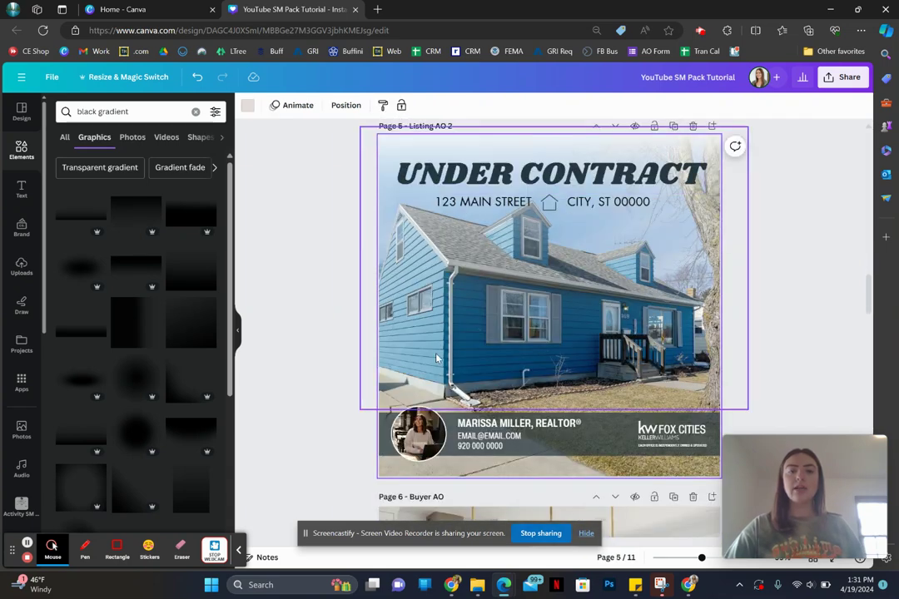
pyautogui.scroll(4, 520, 292)
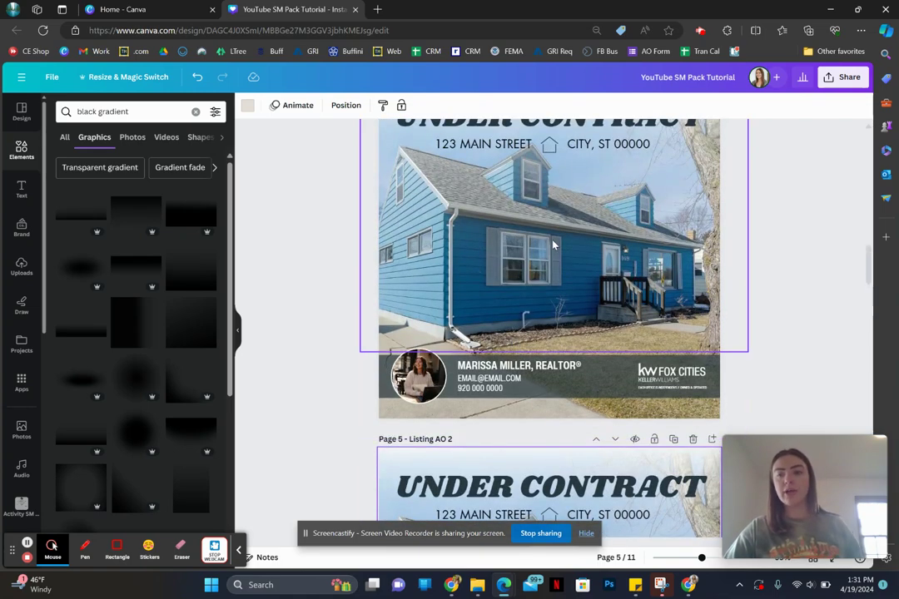
pyautogui.scroll(-4, 327, 333)
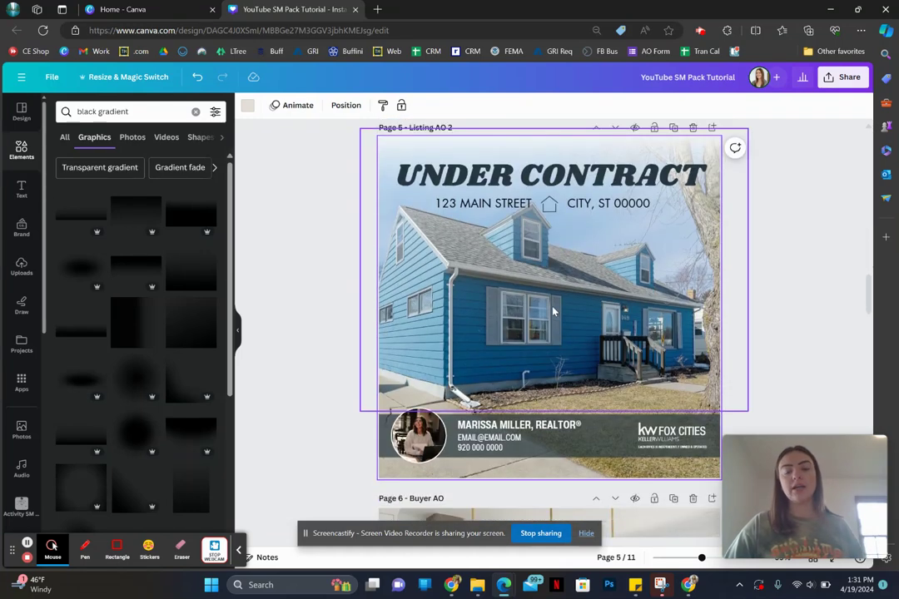
pyautogui.scroll(5, 553, 311)
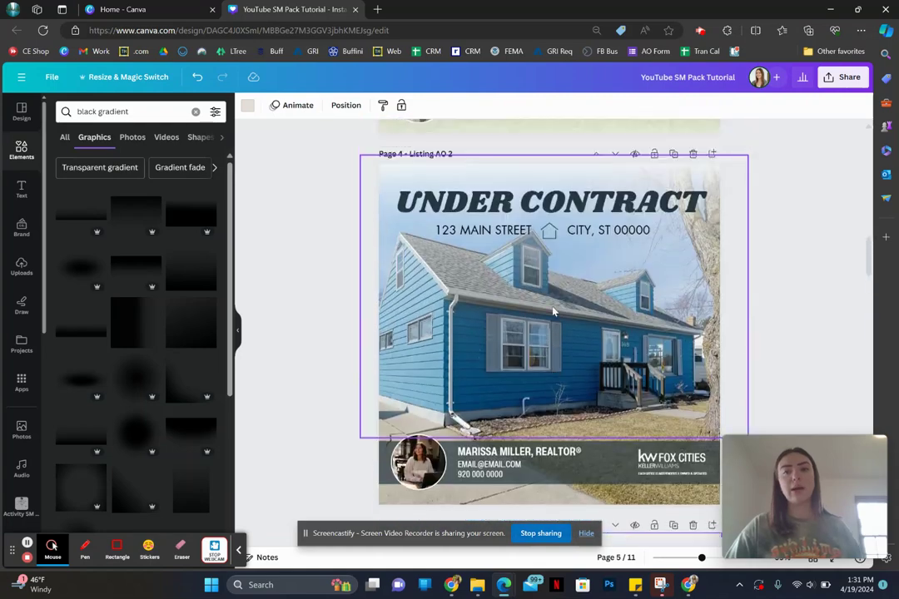
# Step: Delete one of the two identical Listing AO 2 pages and return to the remaining one
pyautogui.click(692, 172)
pyautogui.scroll(5, 324, 338)
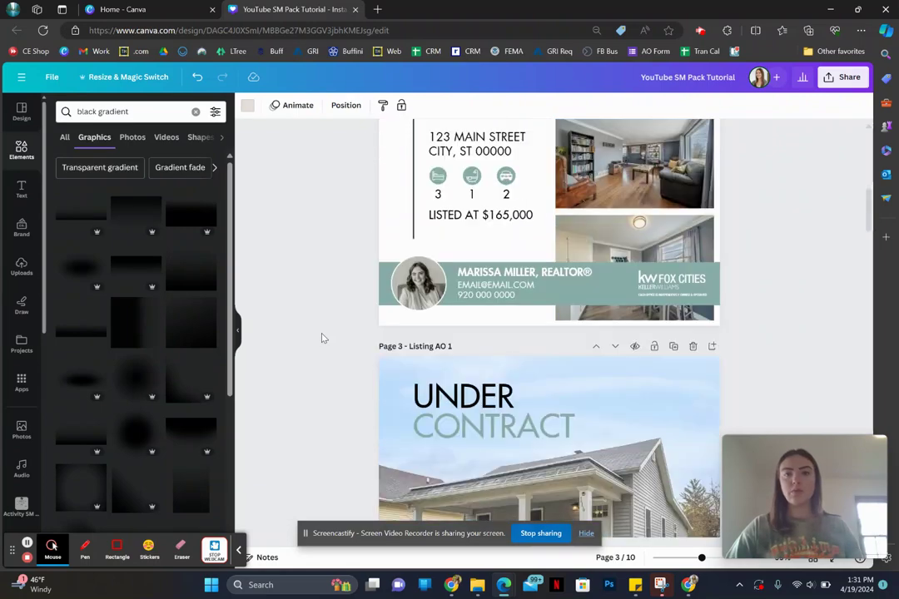
pyautogui.scroll(-5, 323, 338)
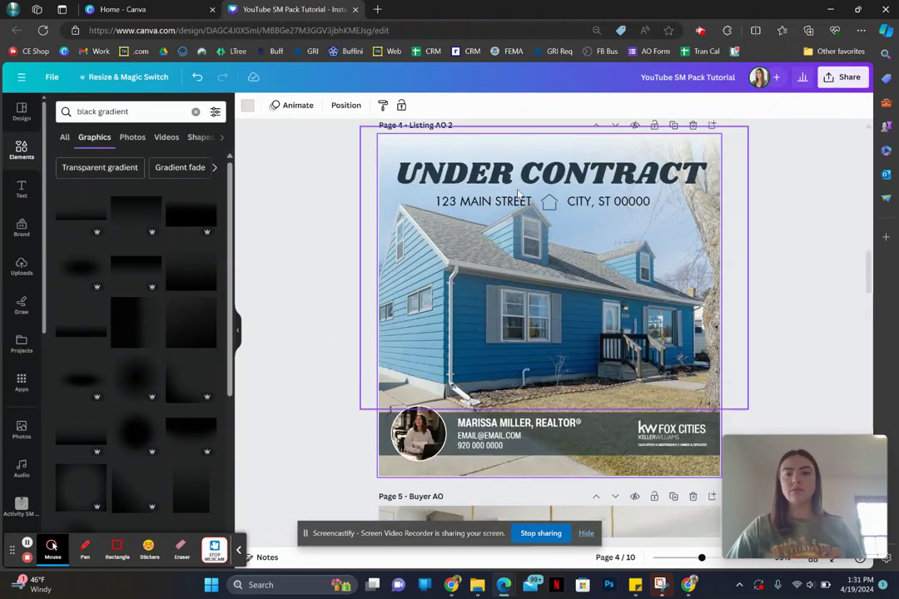
pyautogui.click(335, 231)
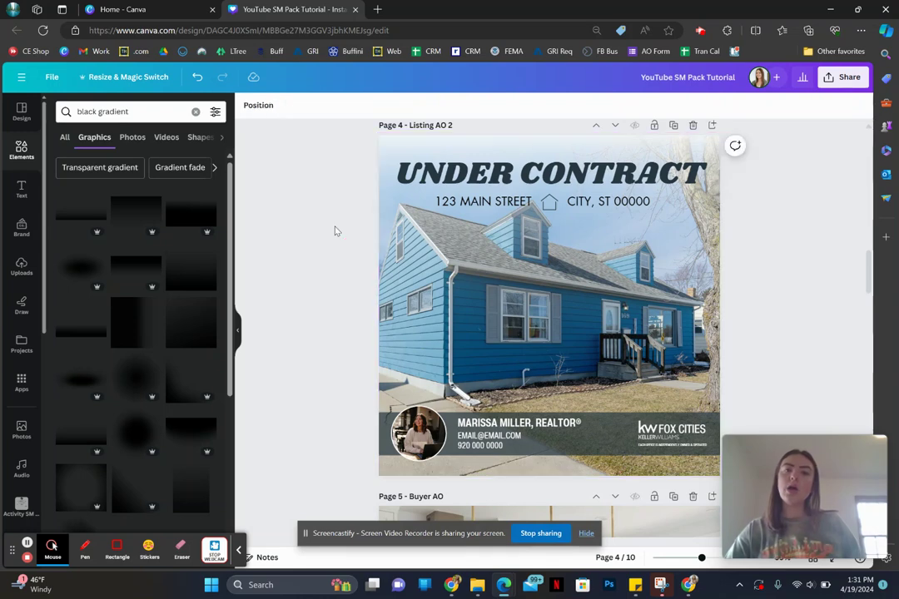